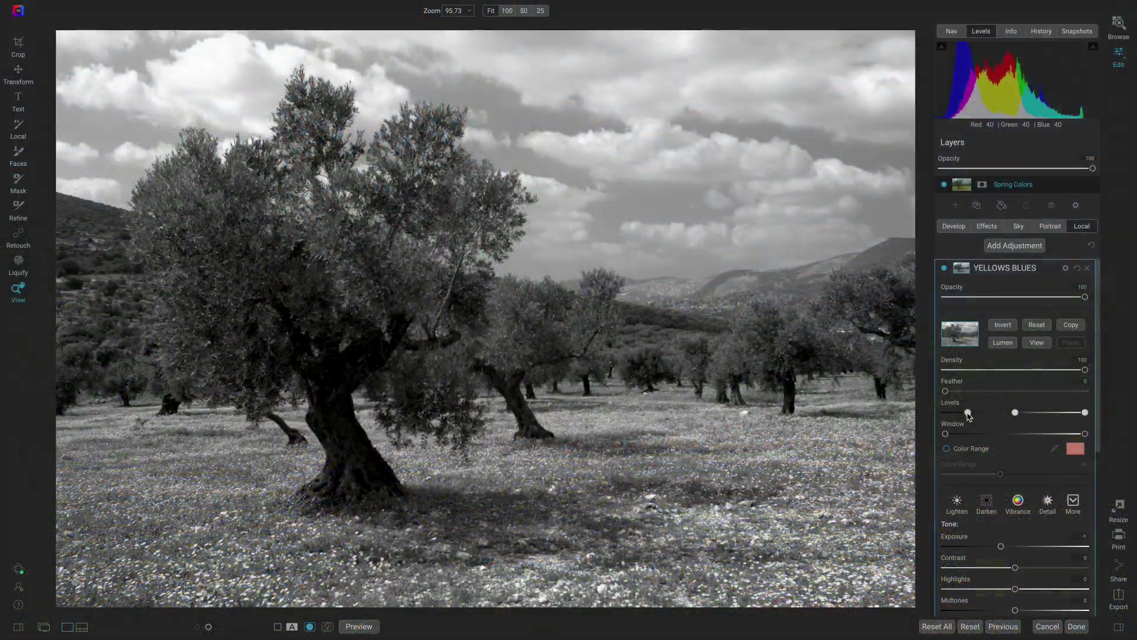
Darken the mask by raising its black point slightly, and shrink the brush size
{"action": "mouse_move", "coordinate": [965, 413]}
{"action": "left_mouse_down"}
{"action": "mouse_move", "coordinate": [978, 414]}
{"action": "mouse_move", "coordinate": [949, 413]}
{"action": "mouse_move", "coordinate": [970, 418]}
{"action": "left_mouse_up"}
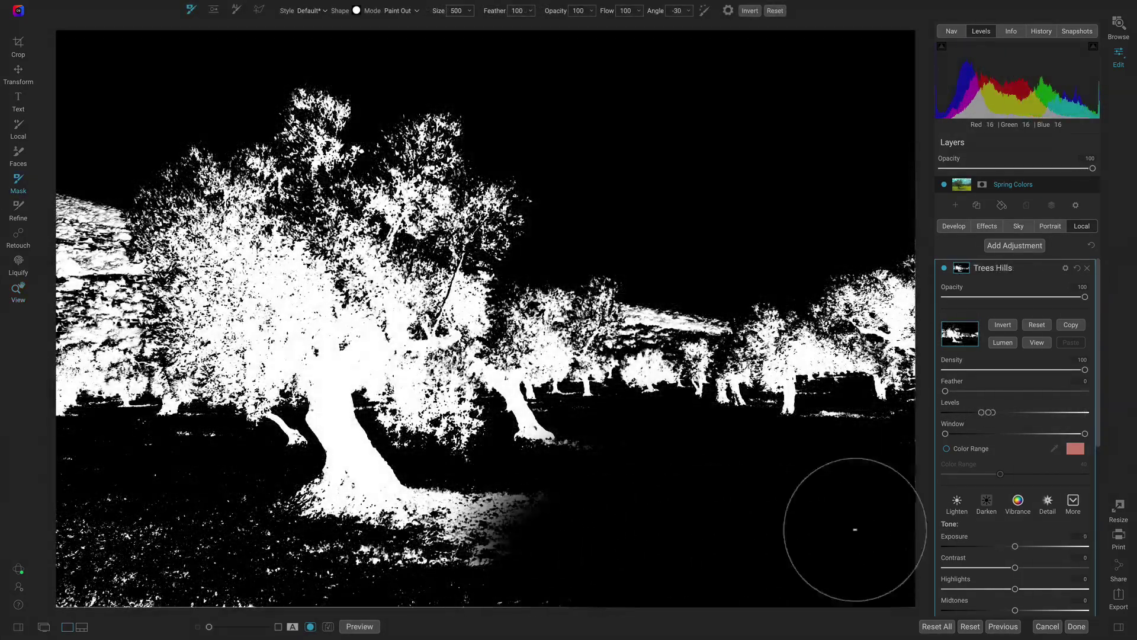
{"action": "key", "text": "bracketleft"}
{"action": "key", "text": "bracketleft"}
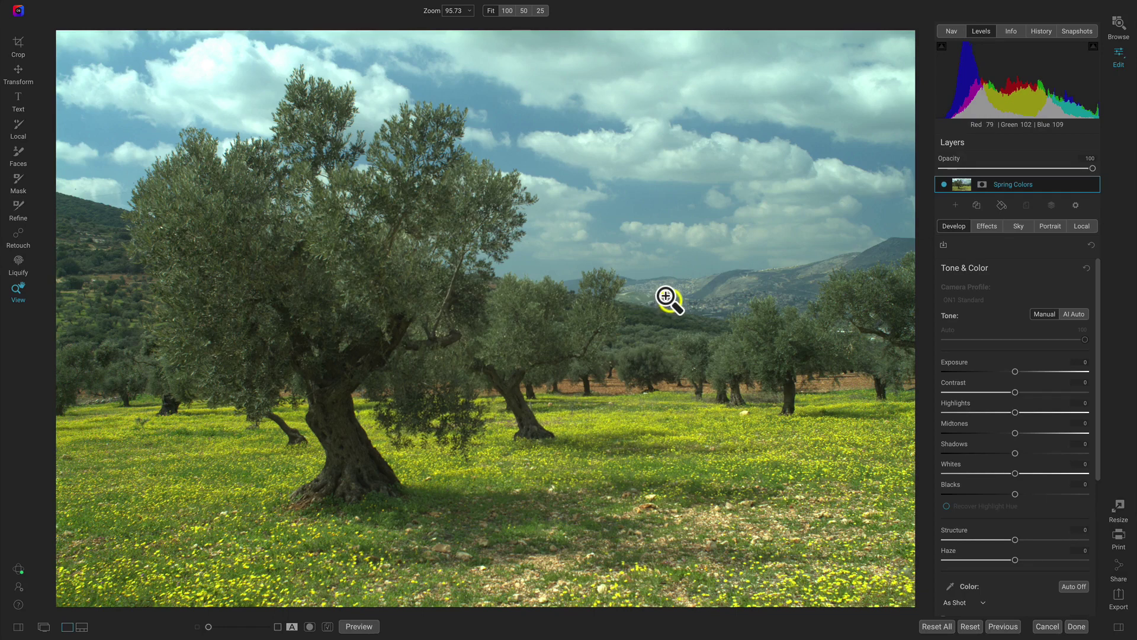
Create a new Local adjustment layer, ready to paint with a 175-size brush
{"action": "left_click", "coordinate": [1086, 227]}
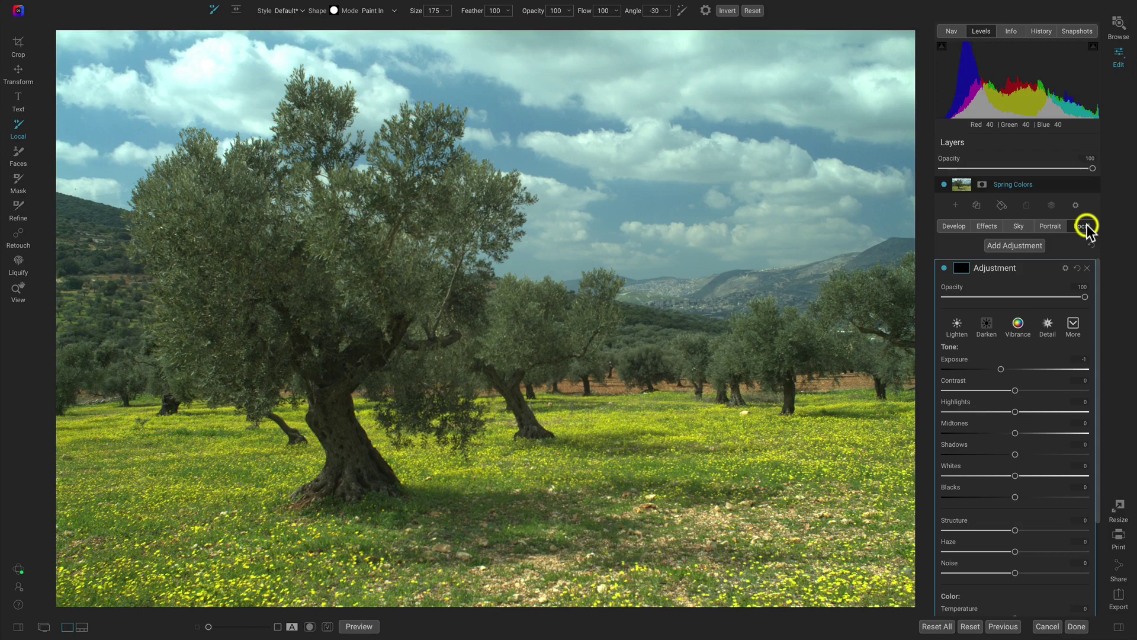
{"action": "mouse_move", "coordinate": [1023, 271]}
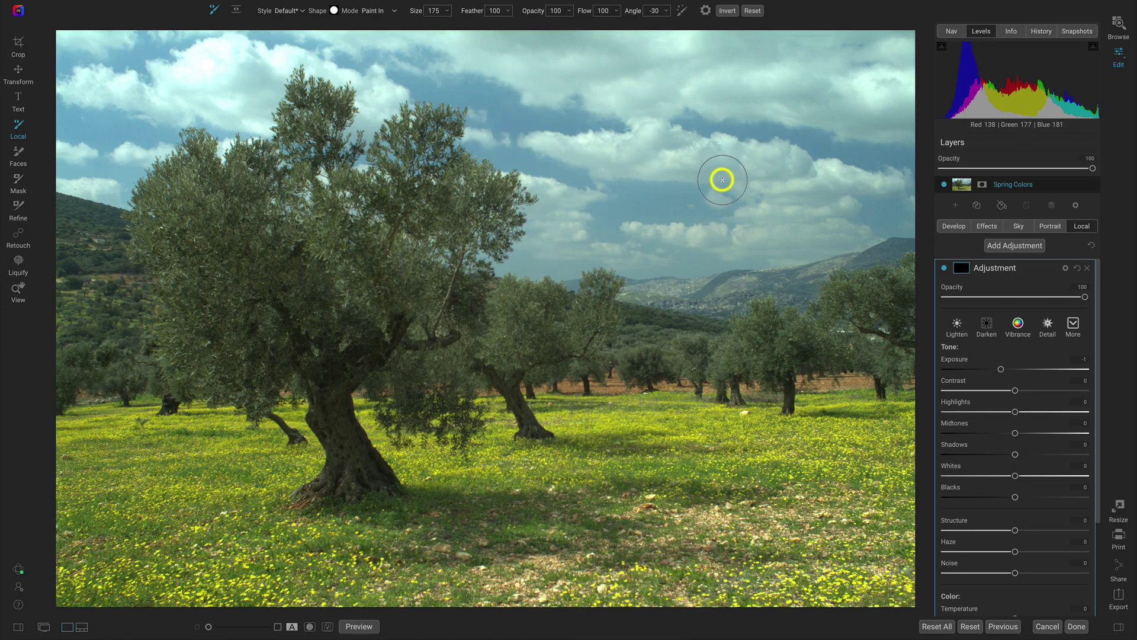
Rename the adjustment 'YELLOWS BLUES' and build a Lumen luminosity mask for it
{"action": "double_click", "coordinate": [1002, 270]}
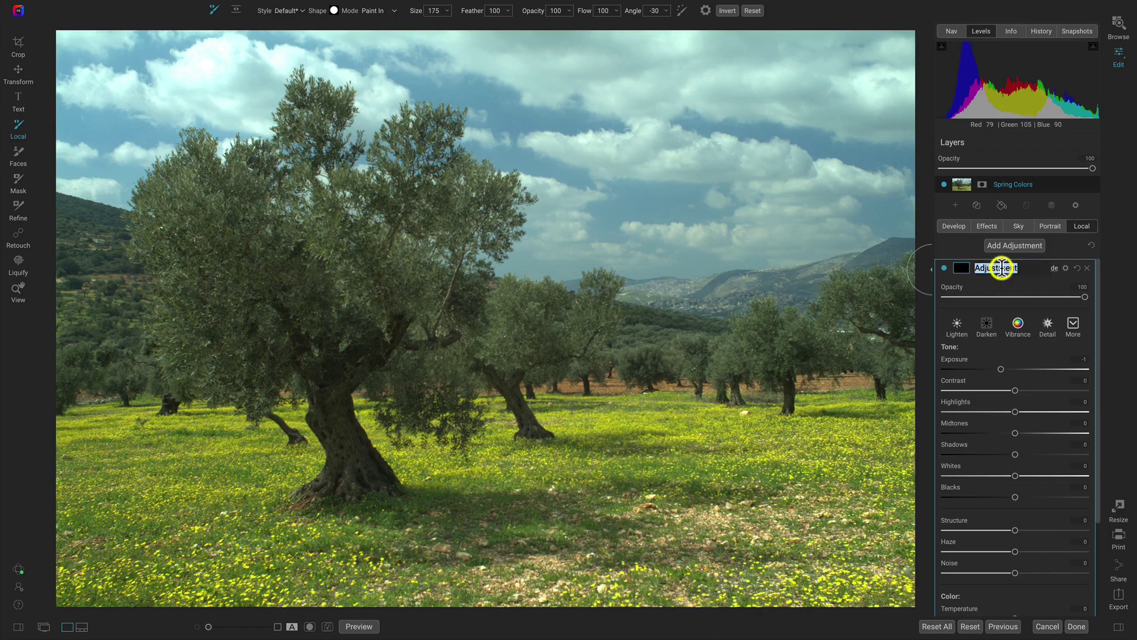
{"action": "type", "text": "YELLOWS BLUES"}
{"action": "key", "text": "Return"}
{"action": "left_click", "coordinate": [963, 269]}
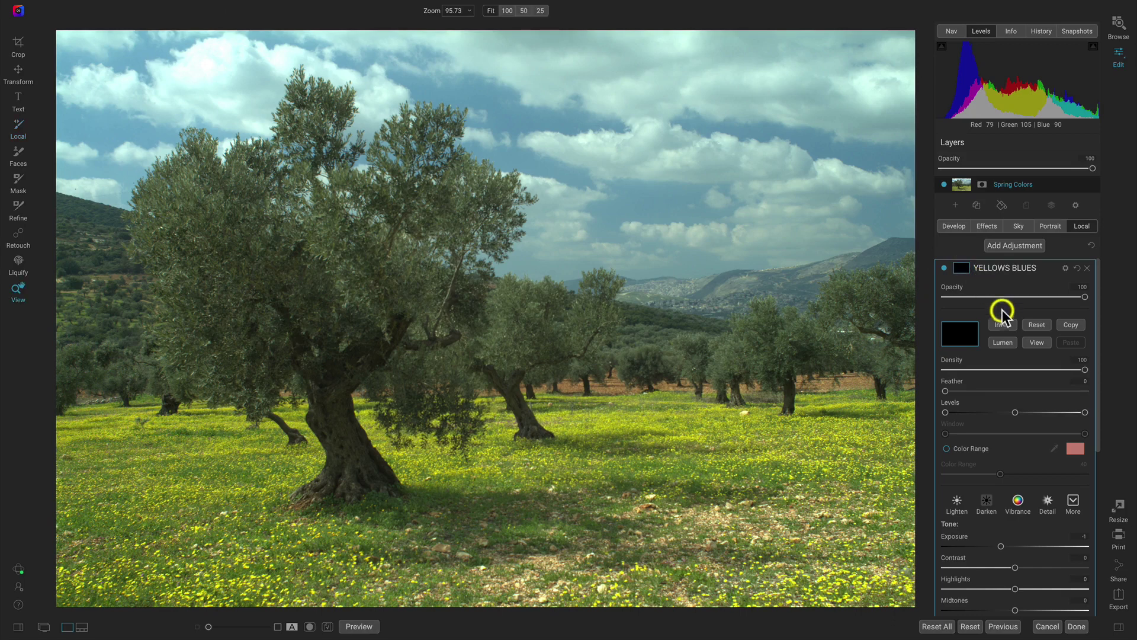
{"action": "left_click", "coordinate": [1003, 343]}
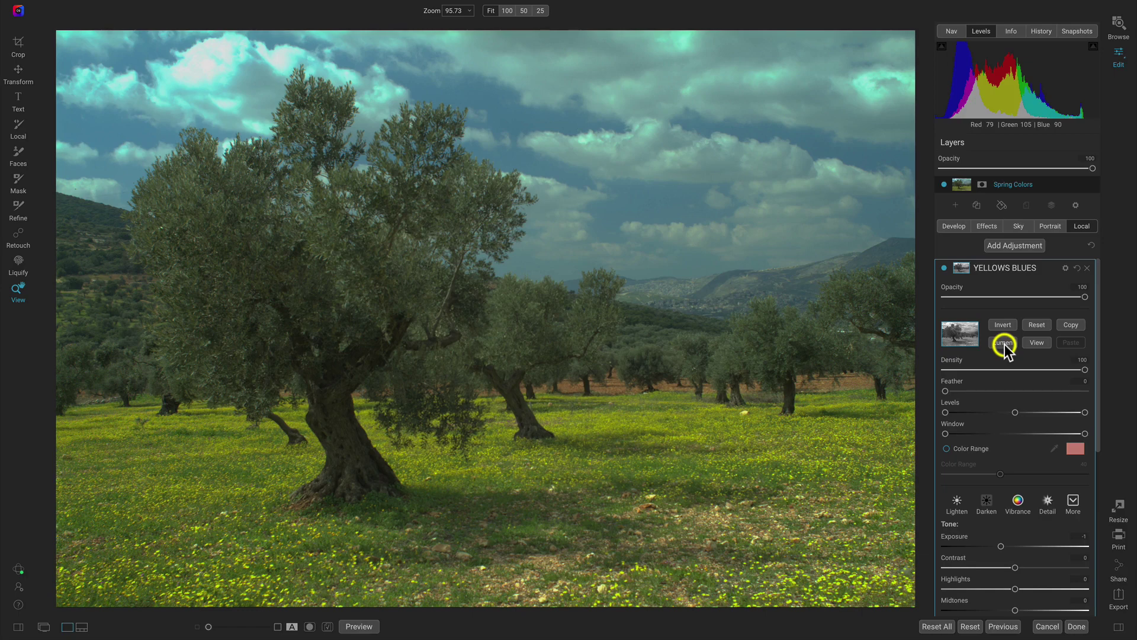
Display the YELLOWS BLUES luminosity mask in grayscale View mode
{"action": "left_click", "coordinate": [1034, 344]}
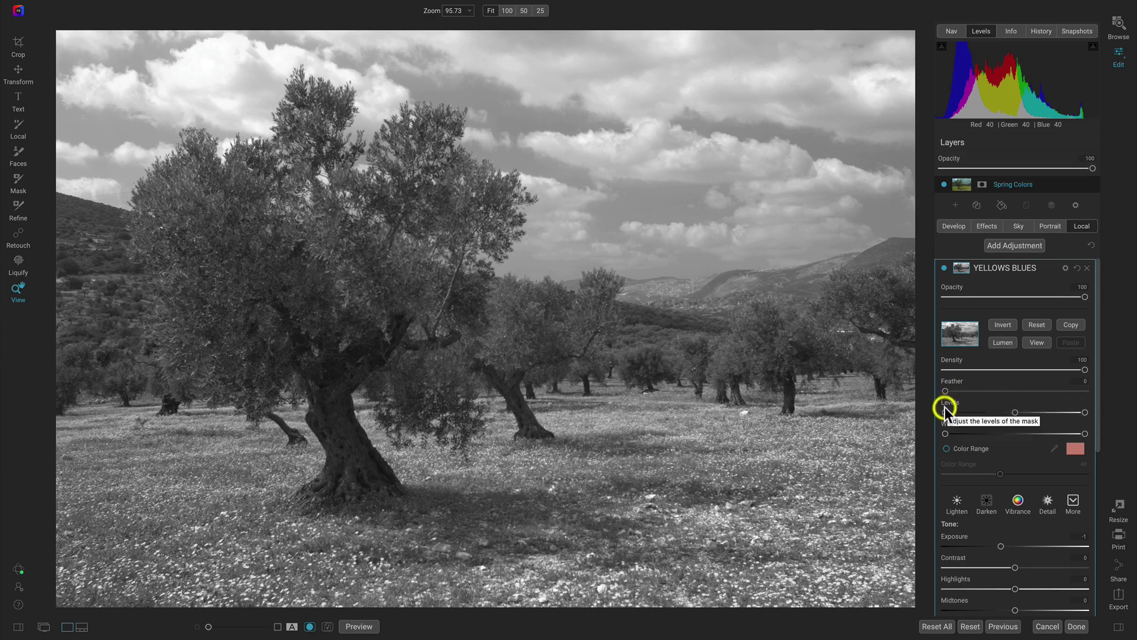
Raise the mask Levels black point until the trees go black and the sky and flowers stay white
{"action": "left_click_drag", "start_coordinate": [946, 411], "coordinate": [984, 415]}
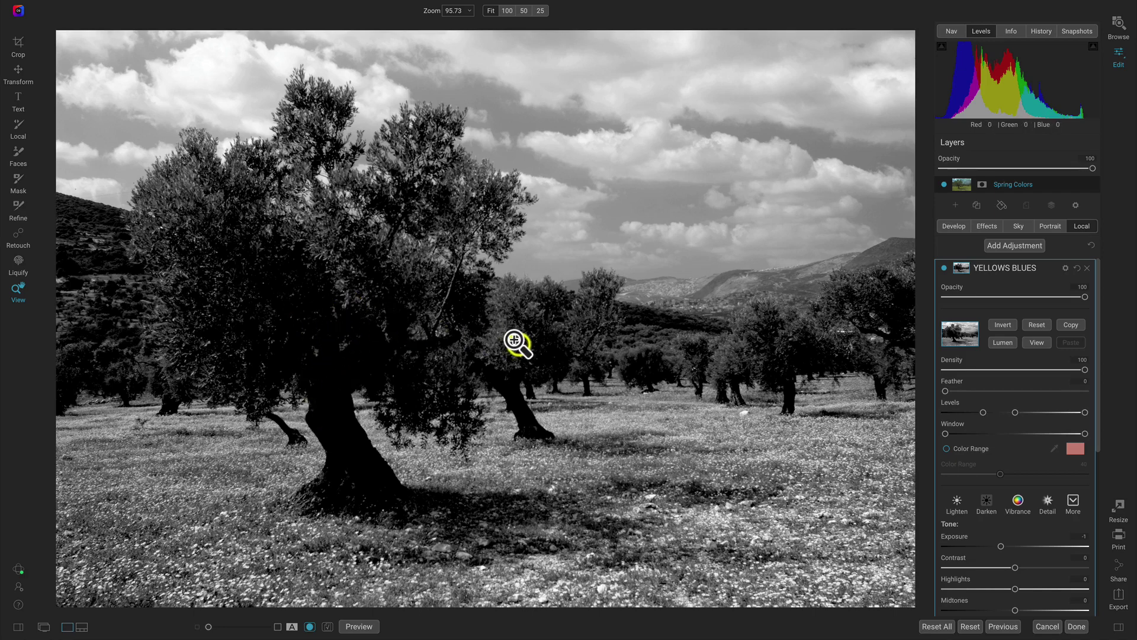
{"action": "left_click_drag", "start_coordinate": [984, 413], "coordinate": [1005, 414]}
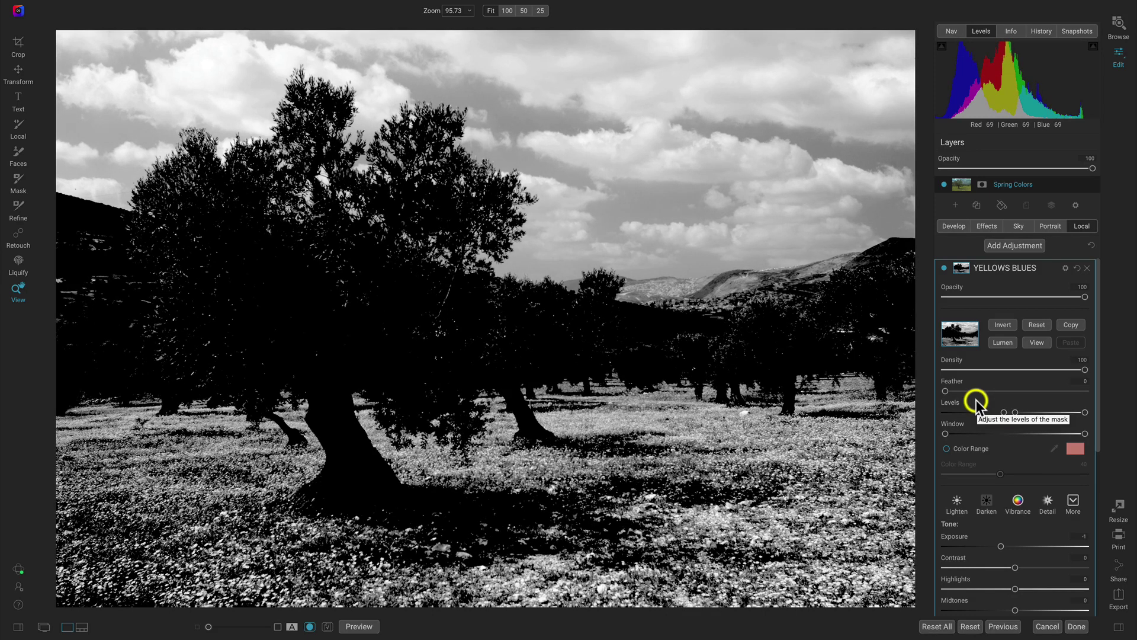
{"action": "mouse_move", "coordinate": [1015, 412]}
{"action": "left_mouse_down"}
{"action": "mouse_move", "coordinate": [973, 412]}
{"action": "mouse_move", "coordinate": [1015, 413]}
{"action": "mouse_move", "coordinate": [994, 414]}
{"action": "left_mouse_up"}
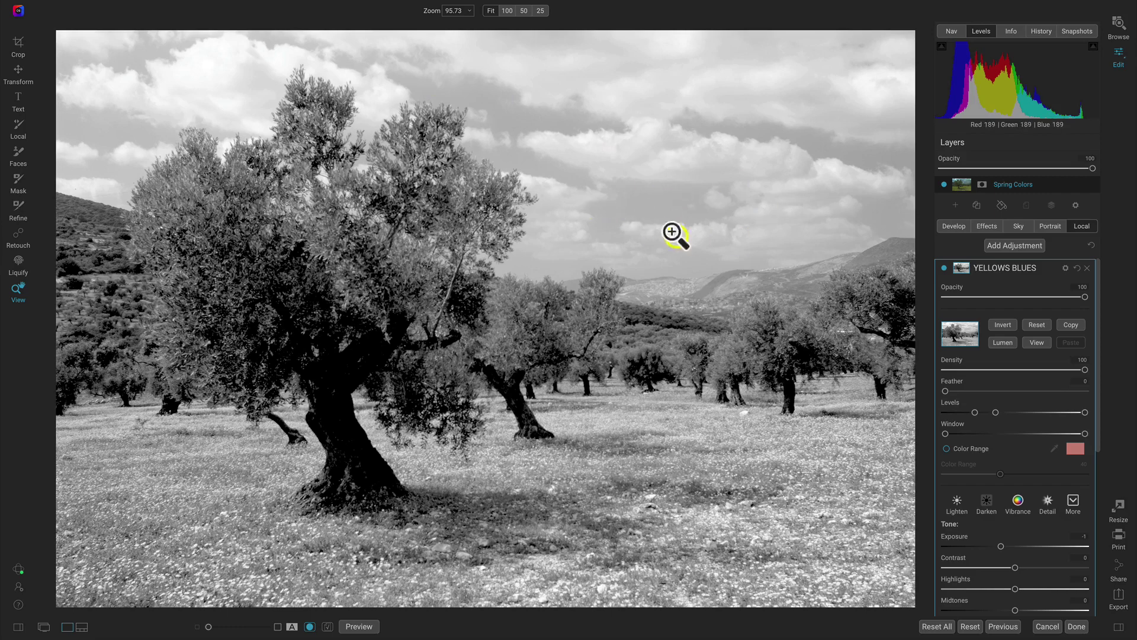
{"action": "left_click_drag", "start_coordinate": [979, 411], "coordinate": [1050, 400]}
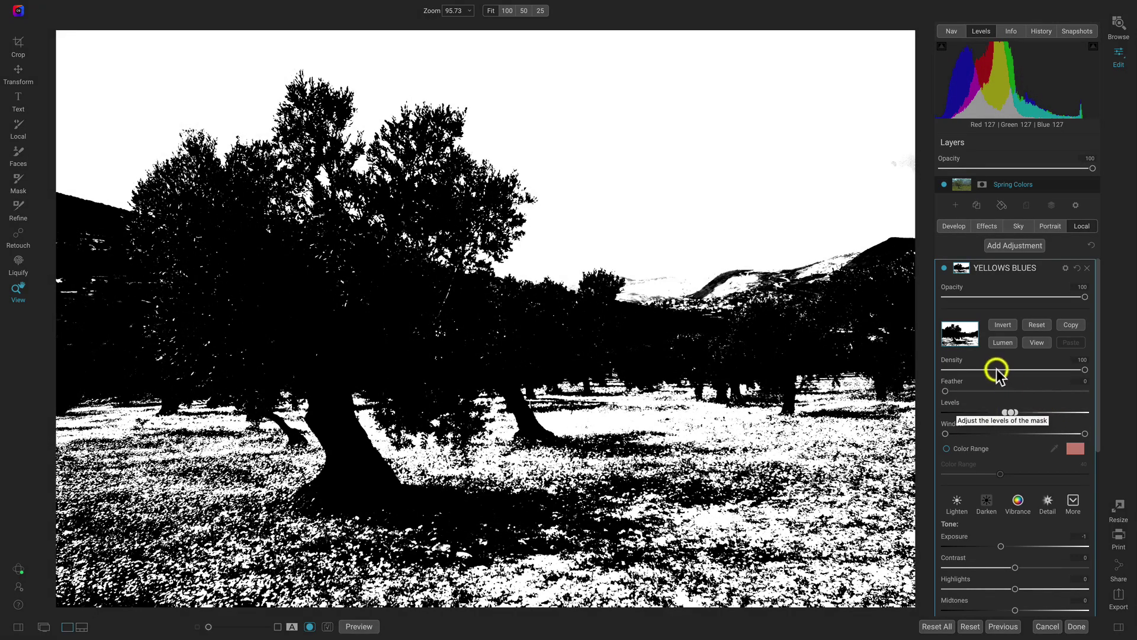
Return to the colour photo and reset the YELLOWS BLUES Exposure to 0
{"action": "left_click", "coordinate": [1037, 343]}
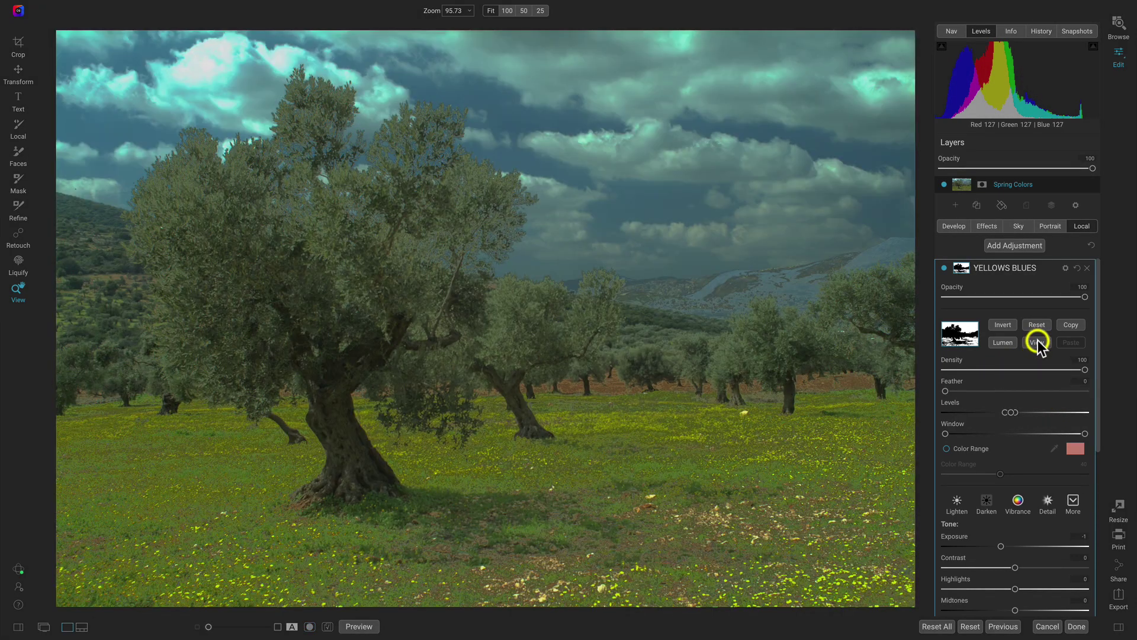
{"action": "scroll", "coordinate": [1019, 438], "scroll_direction": "down", "scroll_amount": 3}
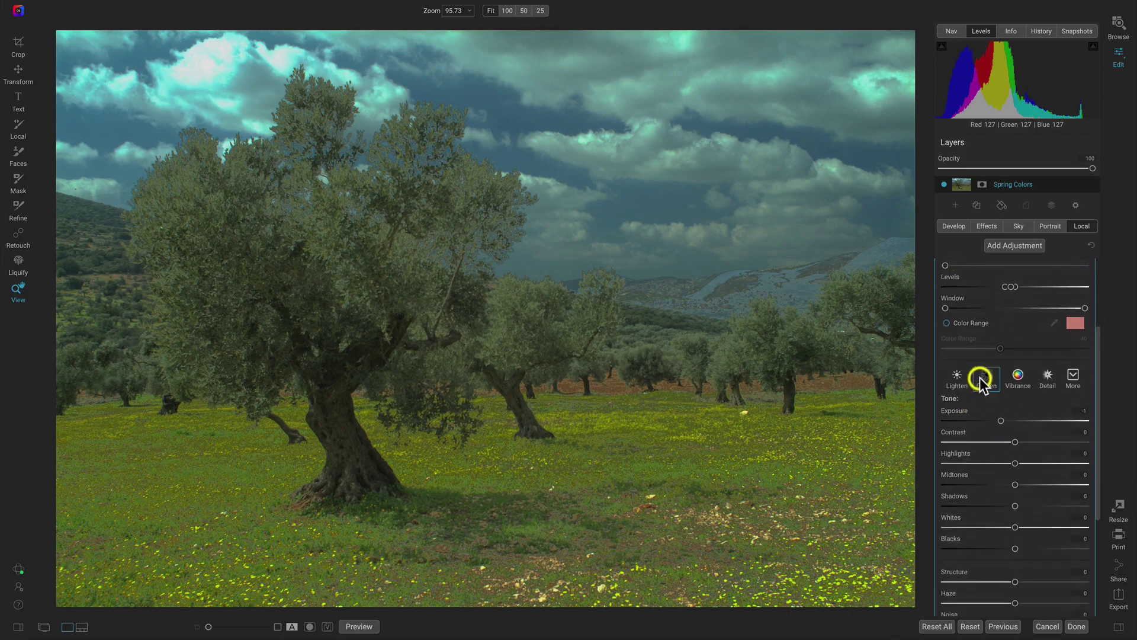
{"action": "double_click", "coordinate": [955, 411]}
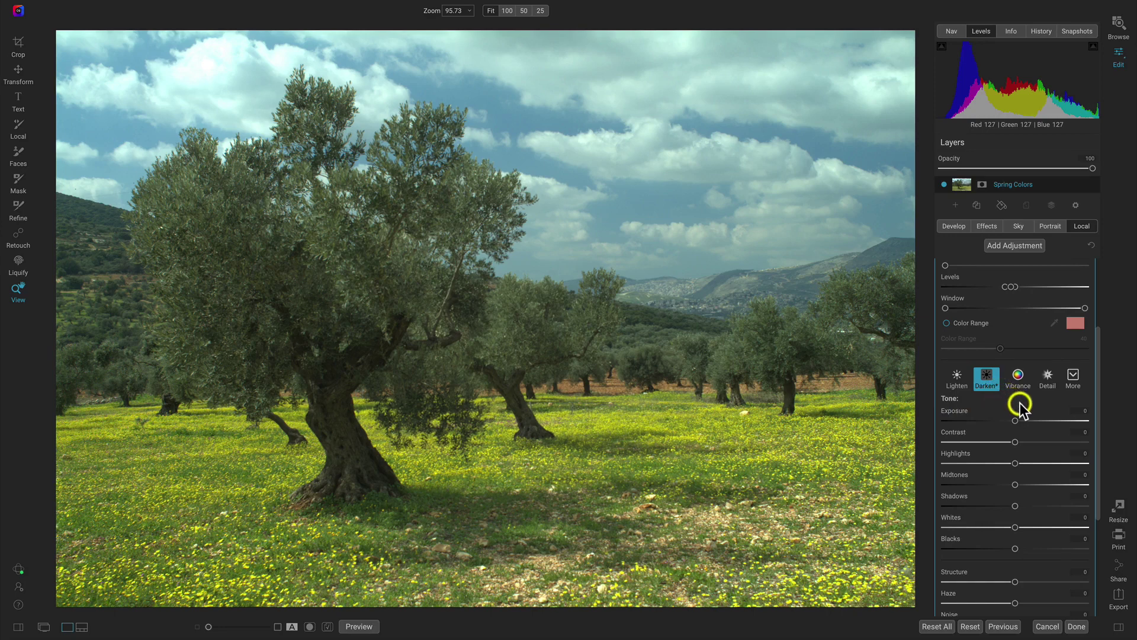
{"action": "scroll", "coordinate": [1020, 403], "scroll_direction": "up", "scroll_amount": 3}
{"action": "scroll", "coordinate": [1020, 403], "scroll_direction": "down", "scroll_amount": 6}
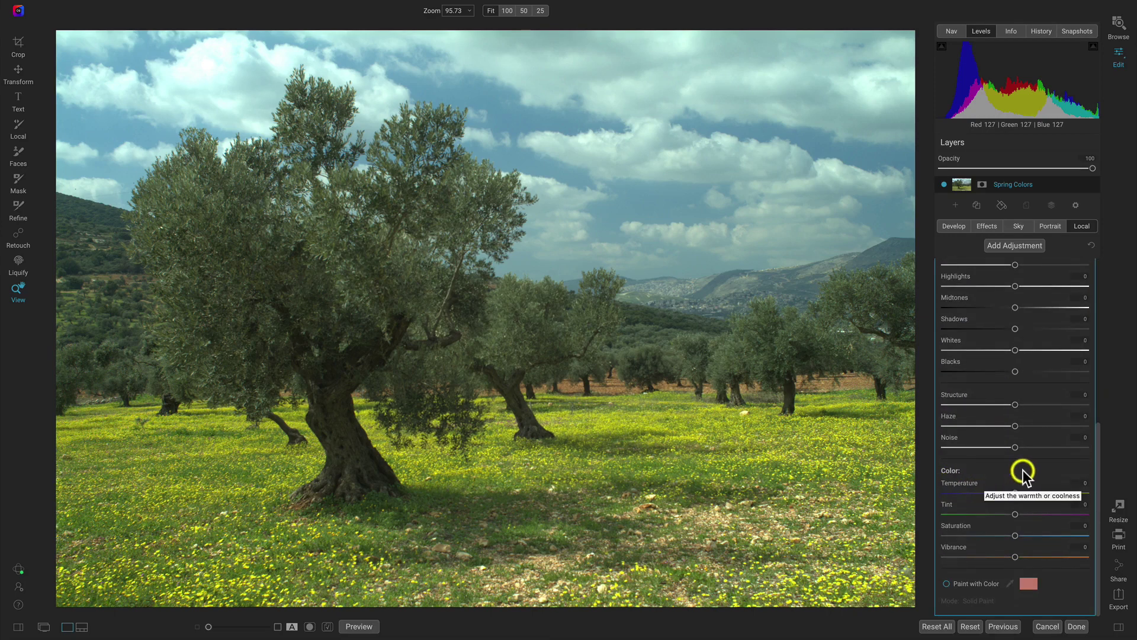
Set the YELLOWS BLUES Saturation to 40 and Vibrance to about 30
{"action": "left_click_drag", "start_coordinate": [1015, 536], "coordinate": [1049, 531]}
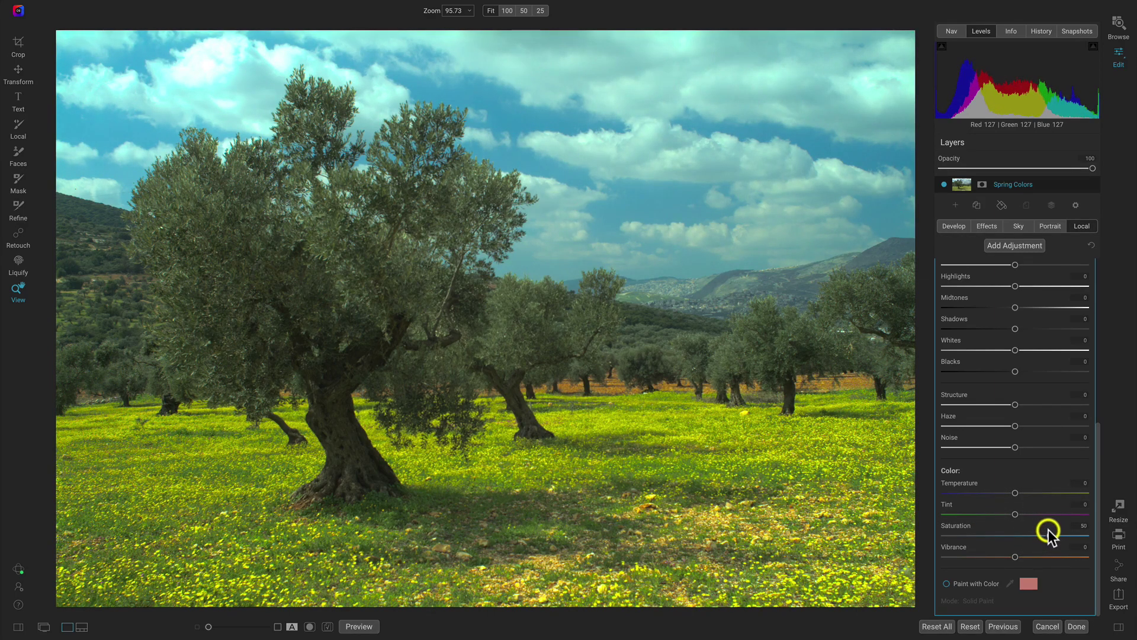
{"action": "left_click_drag", "start_coordinate": [1016, 556], "coordinate": [1032, 557]}
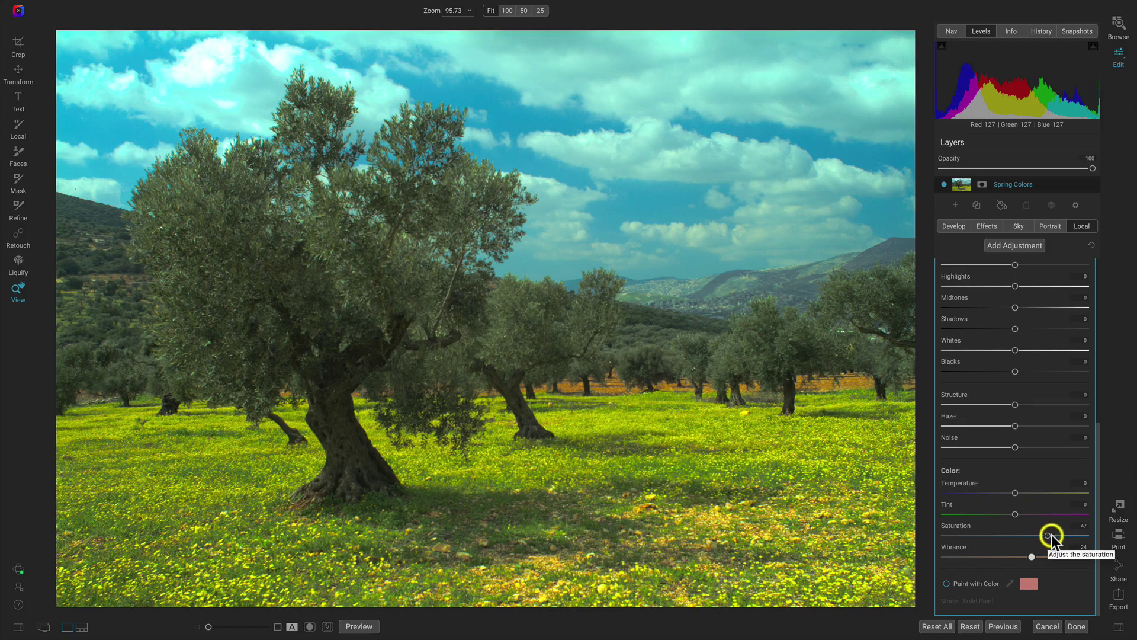
{"action": "left_click_drag", "start_coordinate": [1047, 535], "coordinate": [1026, 557]}
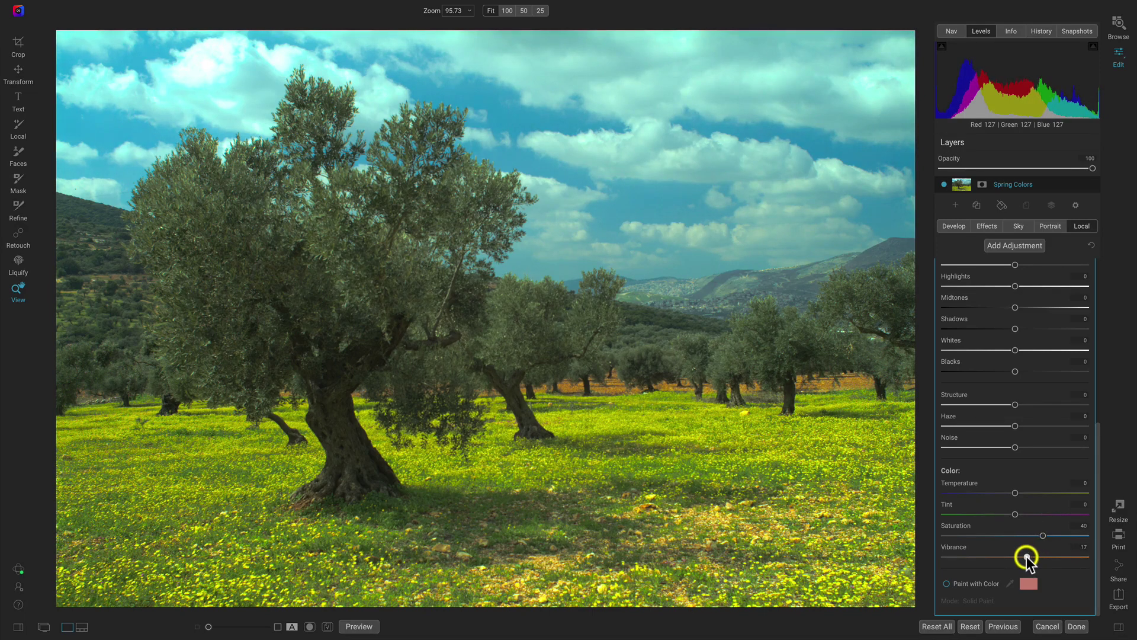
{"action": "scroll", "coordinate": [1047, 499], "scroll_direction": "up", "scroll_amount": 10}
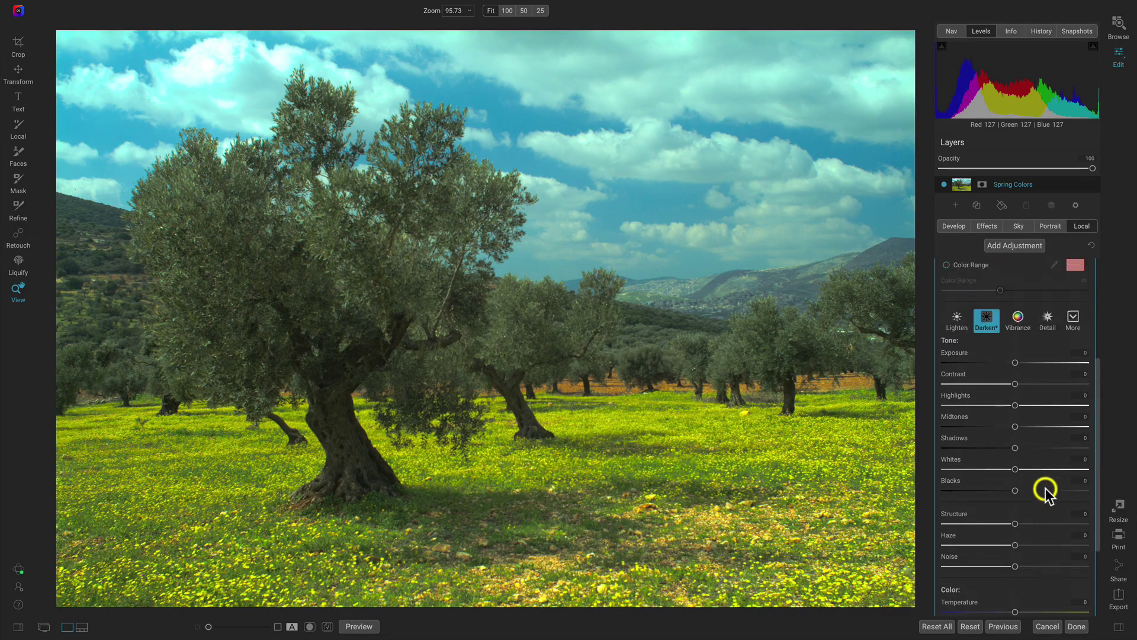
{"action": "left_click_drag", "start_coordinate": [1084, 297], "coordinate": [1004, 300]}
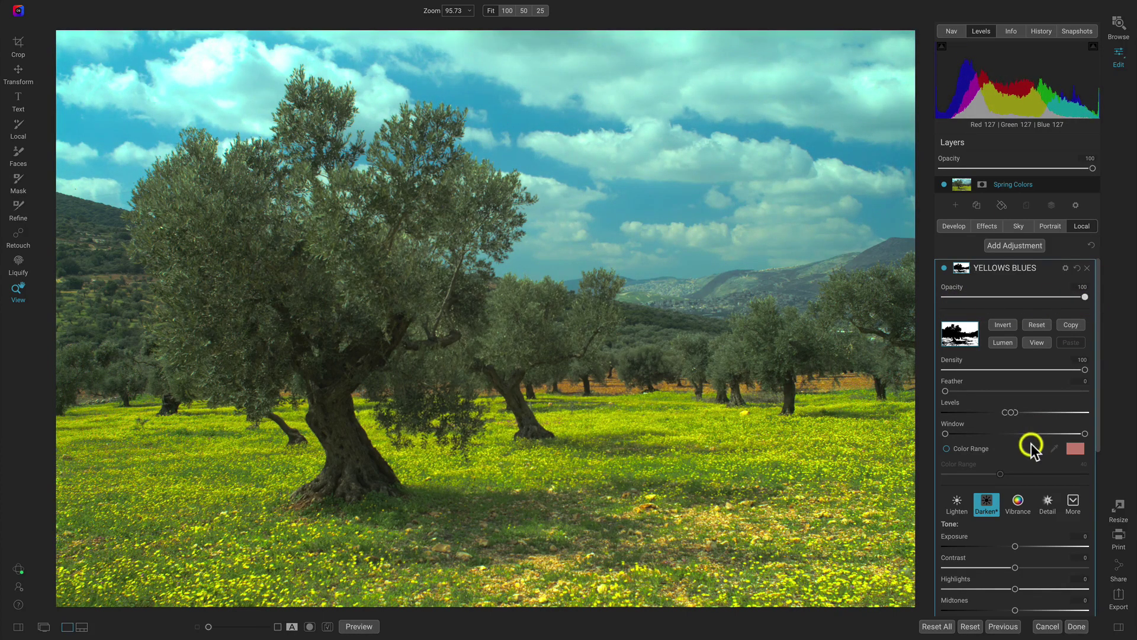
{"action": "scroll", "coordinate": [1032, 444], "scroll_direction": "down", "scroll_amount": 10}
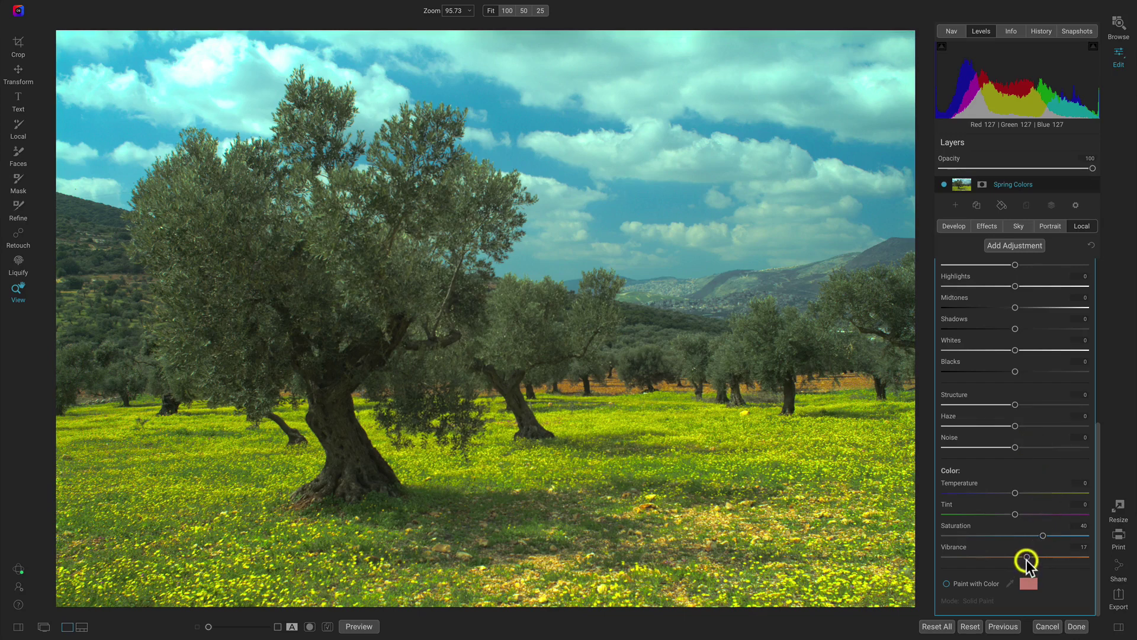
{"action": "left_click_drag", "start_coordinate": [1027, 557], "coordinate": [1034, 557]}
{"action": "scroll", "coordinate": [1023, 480], "scroll_direction": "up", "scroll_amount": 8}
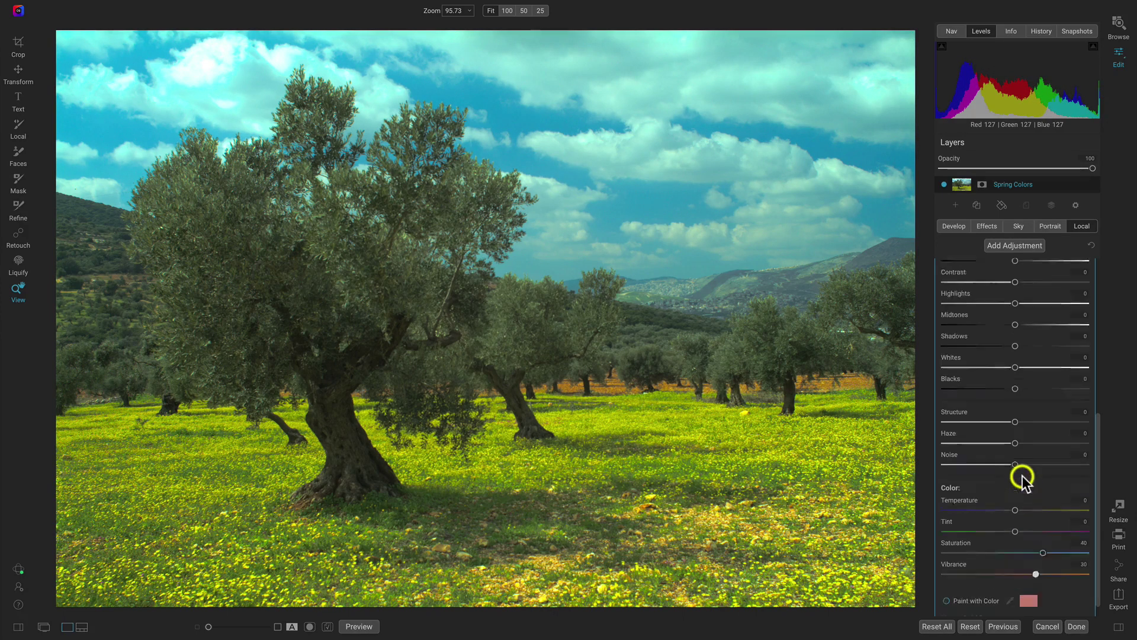
{"action": "left_click", "coordinate": [944, 268]}
{"action": "left_click", "coordinate": [945, 268]}
{"action": "left_click", "coordinate": [944, 268]}
{"action": "left_click", "coordinate": [944, 267]}
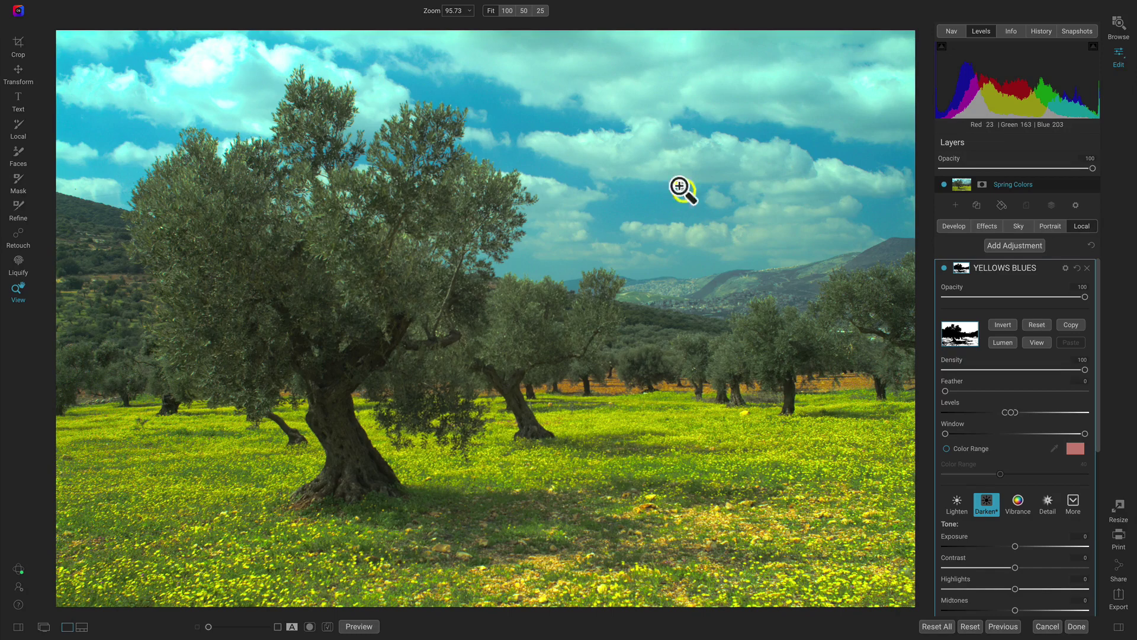
{"action": "left_click", "coordinate": [945, 268]}
{"action": "left_click", "coordinate": [944, 268]}
{"action": "left_click", "coordinate": [944, 268]}
{"action": "left_click", "coordinate": [945, 268]}
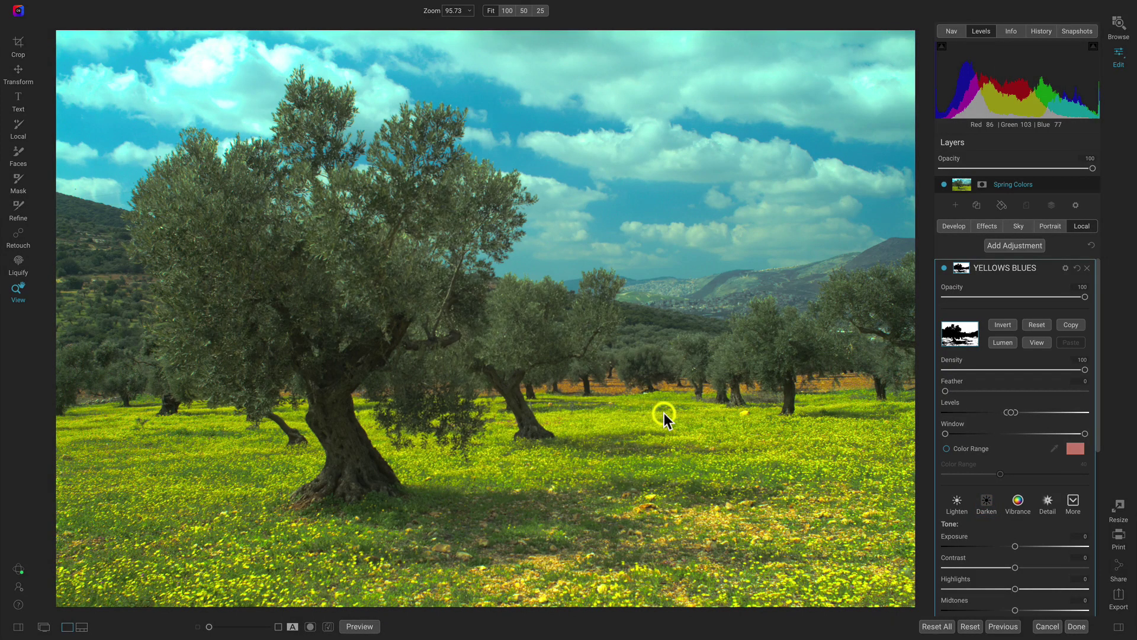
Add another adjustment named 'Trees hills' and reset its Exposure to 0
{"action": "left_click", "coordinate": [1033, 244]}
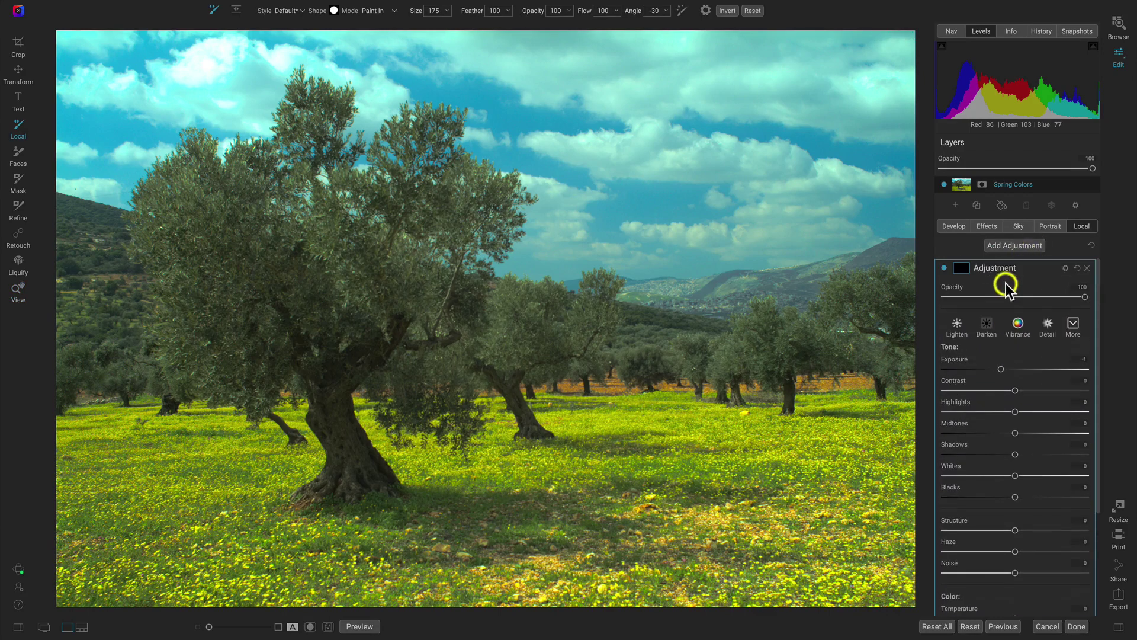
{"action": "double_click", "coordinate": [997, 269]}
{"action": "type", "text": "Trees hills"}
{"action": "key", "text": "Return"}
{"action": "double_click", "coordinate": [960, 360]}
Give Trees Hills an inverted luminosity mask, view it in grayscale, and slightly brighten the trees
{"action": "left_click", "coordinate": [965, 269]}
{"action": "left_click", "coordinate": [999, 342]}
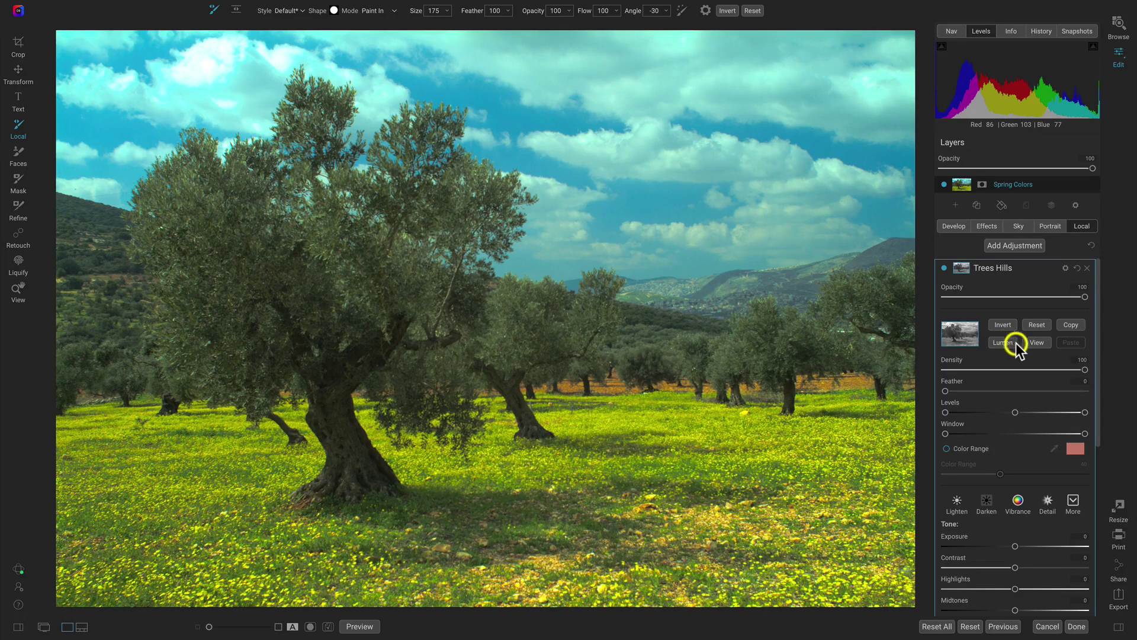
{"action": "left_click", "coordinate": [1035, 343]}
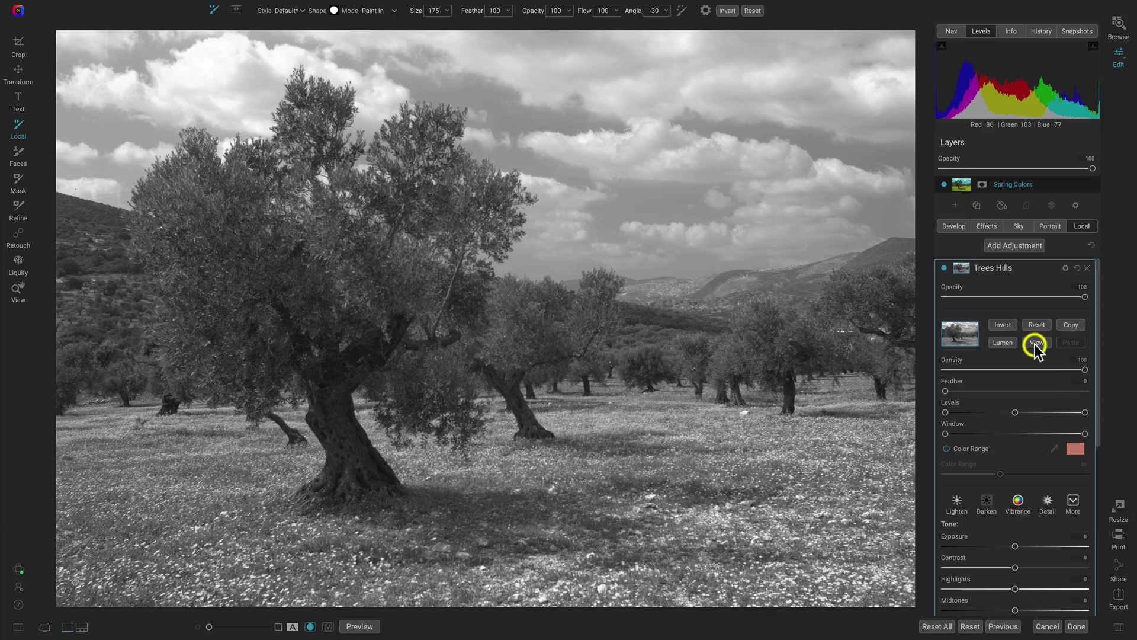
{"action": "left_click", "coordinate": [1008, 324]}
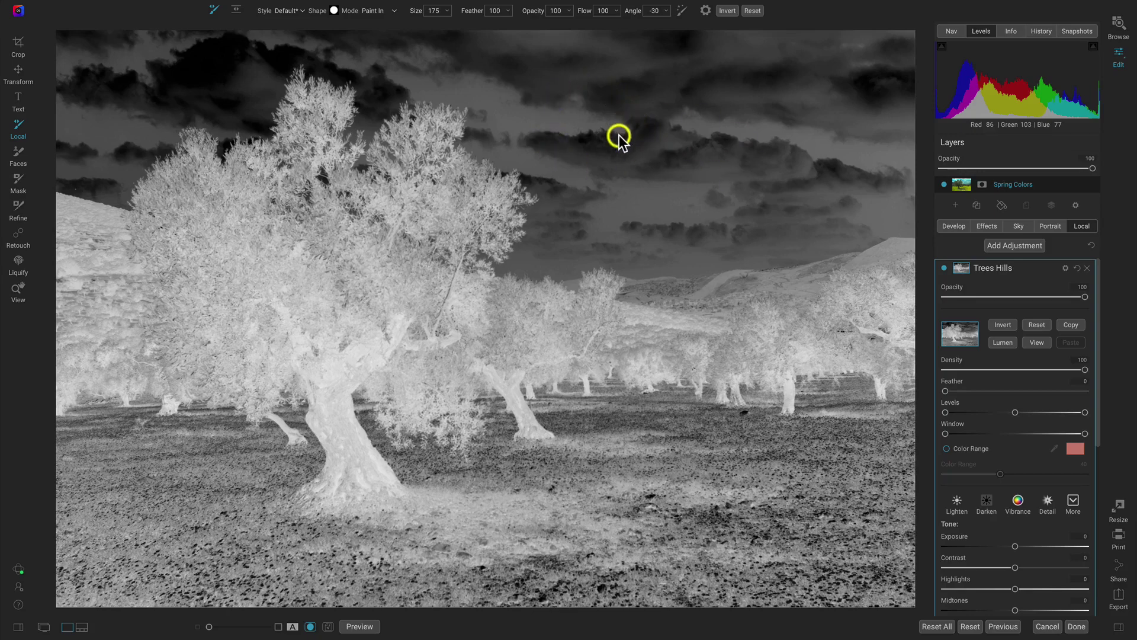
{"action": "left_click", "coordinate": [945, 411]}
{"action": "mouse_move", "coordinate": [949, 411]}
{"action": "left_mouse_down"}
{"action": "mouse_move", "coordinate": [994, 411]}
{"action": "mouse_move", "coordinate": [941, 410]}
{"action": "left_mouse_up"}
Move the mask Levels midtone and white-point handles left for white trees against black sky
{"action": "key", "text": "z"}
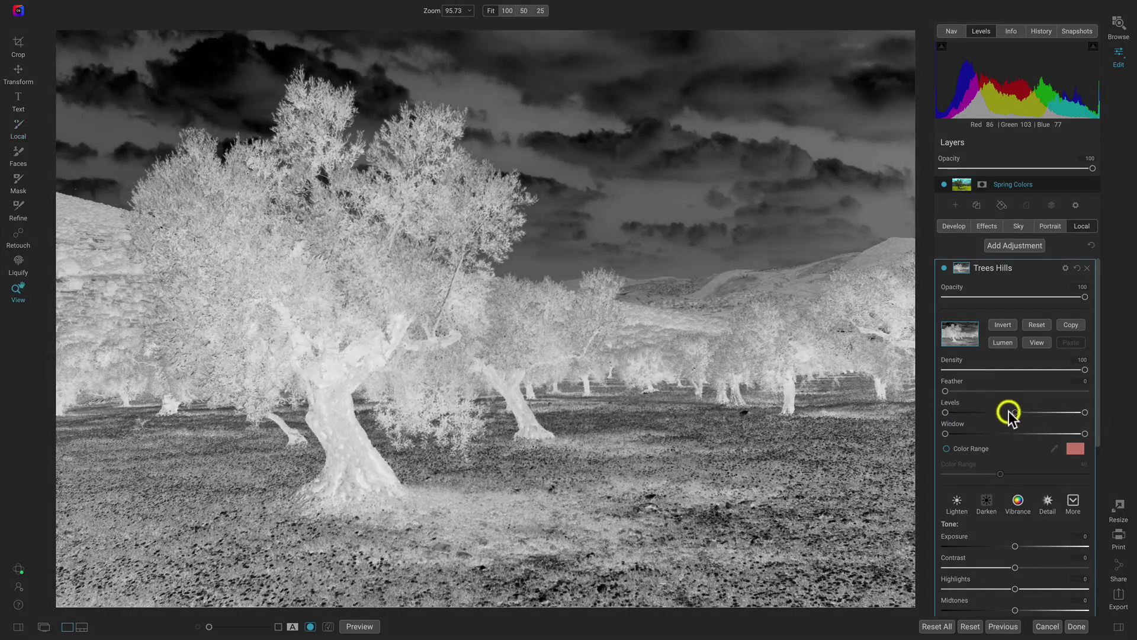
{"action": "left_click_drag", "start_coordinate": [1015, 412], "coordinate": [984, 412]}
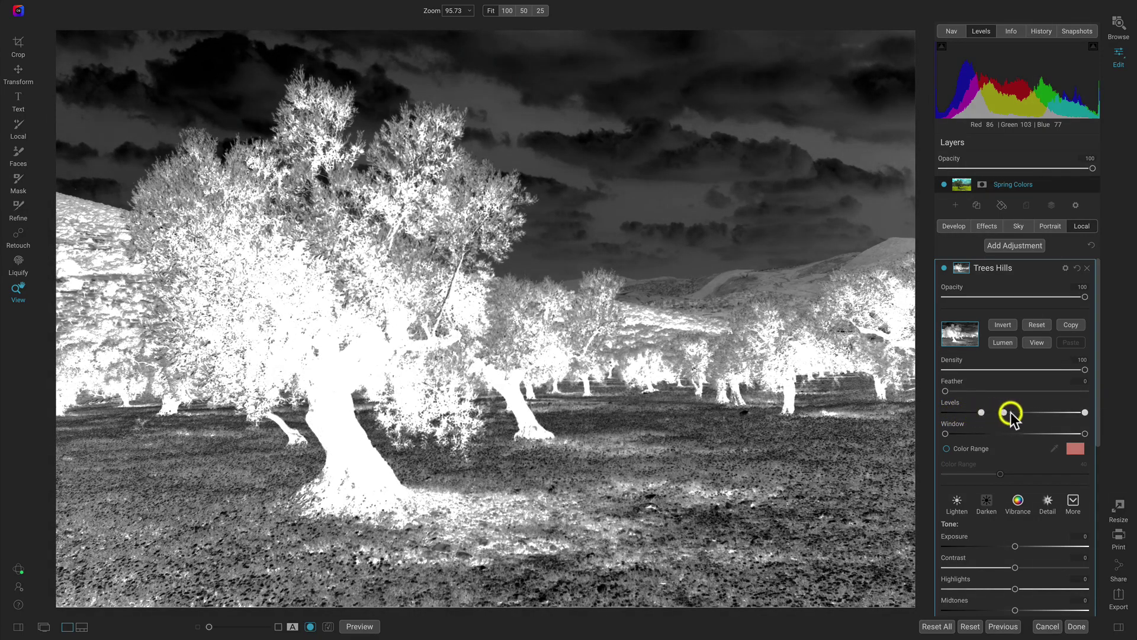
{"action": "left_click_drag", "start_coordinate": [1085, 413], "coordinate": [992, 412]}
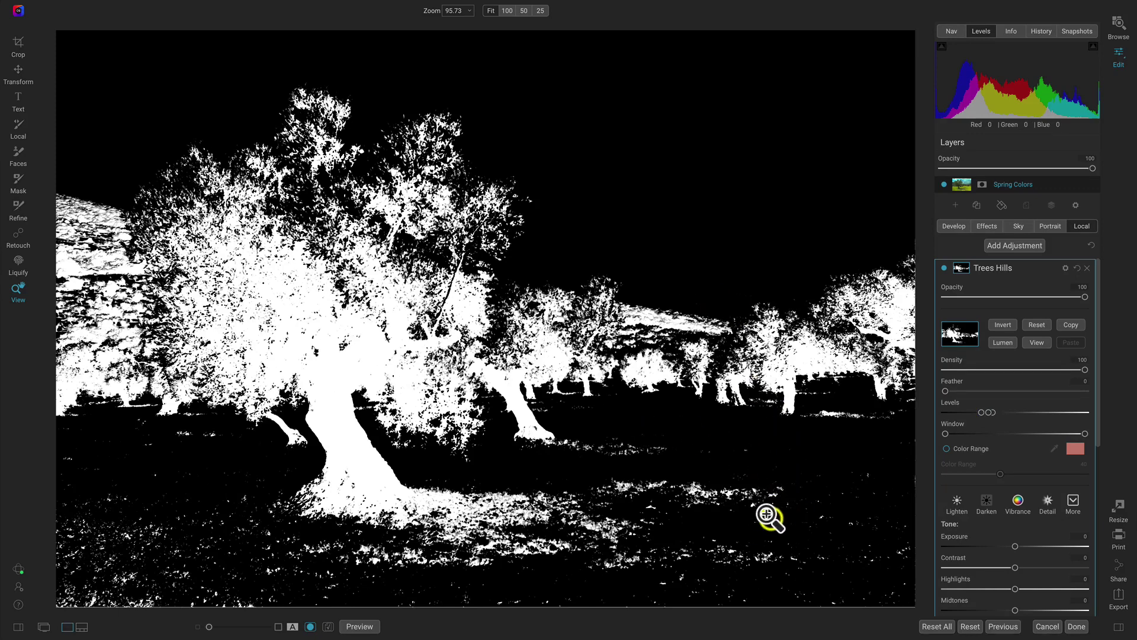
{"action": "key", "text": "b"}
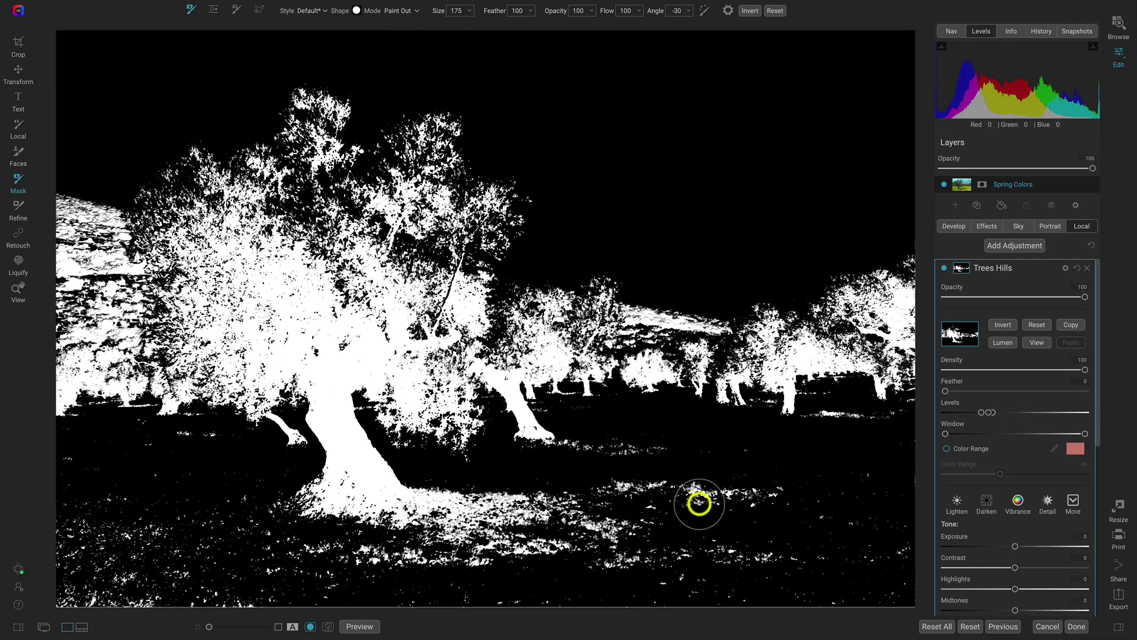
Enlarge the brush, paint the white specks out of the lower grass, then leave mask view
{"action": "scroll", "coordinate": [708, 501], "scroll_direction": "up", "scroll_amount": 13}
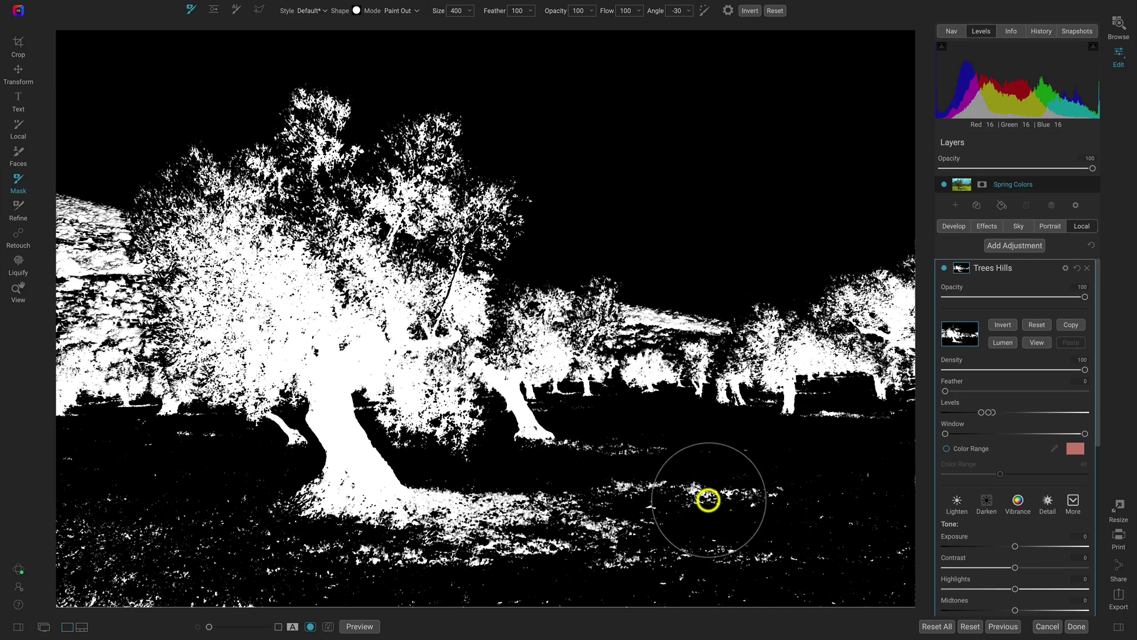
{"action": "mouse_move", "coordinate": [709, 501]}
{"action": "left_mouse_down"}
{"action": "mouse_move", "coordinate": [897, 518]}
{"action": "mouse_move", "coordinate": [829, 571]}
{"action": "mouse_move", "coordinate": [742, 564]}
{"action": "mouse_move", "coordinate": [715, 513]}
{"action": "mouse_move", "coordinate": [649, 480]}
{"action": "mouse_move", "coordinate": [713, 493]}
{"action": "mouse_move", "coordinate": [863, 573]}
{"action": "mouse_move", "coordinate": [736, 605]}
{"action": "mouse_move", "coordinate": [621, 598]}
{"action": "mouse_move", "coordinate": [628, 510]}
{"action": "mouse_move", "coordinate": [614, 480]}
{"action": "mouse_move", "coordinate": [662, 471]}
{"action": "mouse_move", "coordinate": [612, 457]}
{"action": "mouse_move", "coordinate": [593, 506]}
{"action": "mouse_move", "coordinate": [551, 544]}
{"action": "mouse_move", "coordinate": [501, 551]}
{"action": "mouse_move", "coordinate": [867, 529]}
{"action": "mouse_move", "coordinate": [944, 559]}
{"action": "mouse_move", "coordinate": [544, 604]}
{"action": "left_mouse_up"}
{"action": "key", "text": "z"}
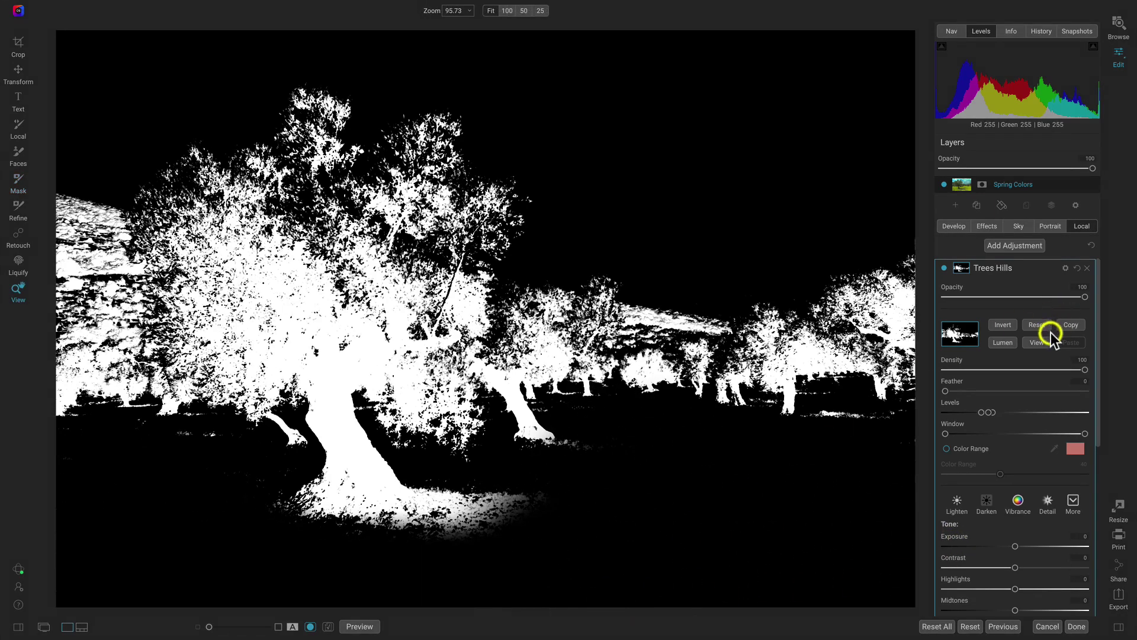
{"action": "left_click", "coordinate": [1038, 343]}
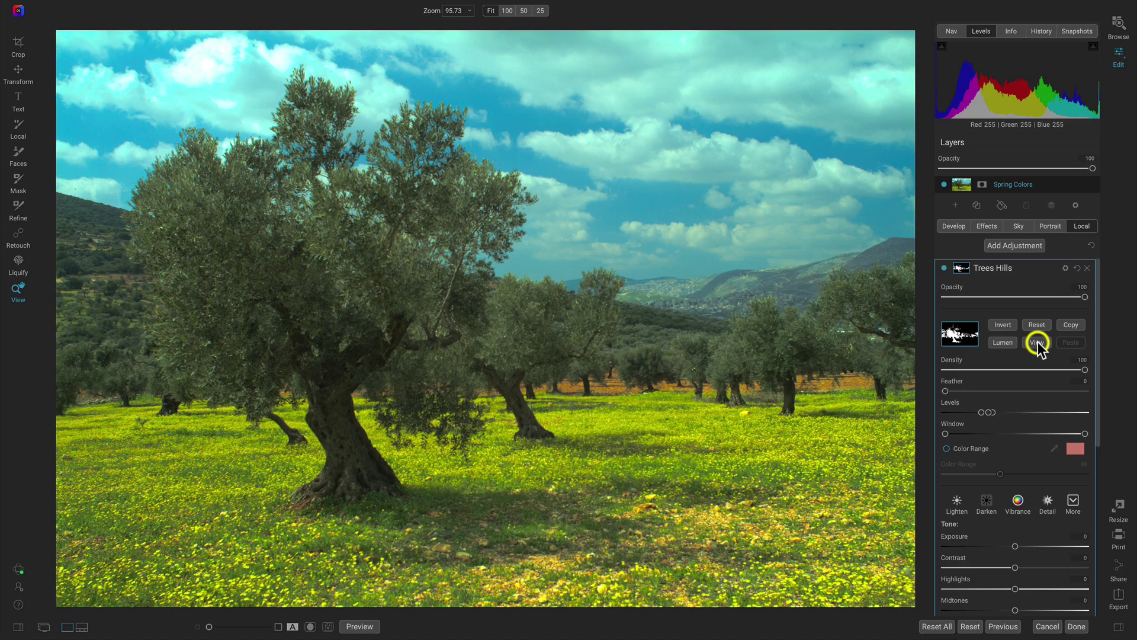
Set the trees to Contrast 24, Structure 41, Temperature 7, Saturation 8 and Vibrance 13
{"action": "scroll", "coordinate": [1017, 432], "scroll_direction": "down", "scroll_amount": 5}
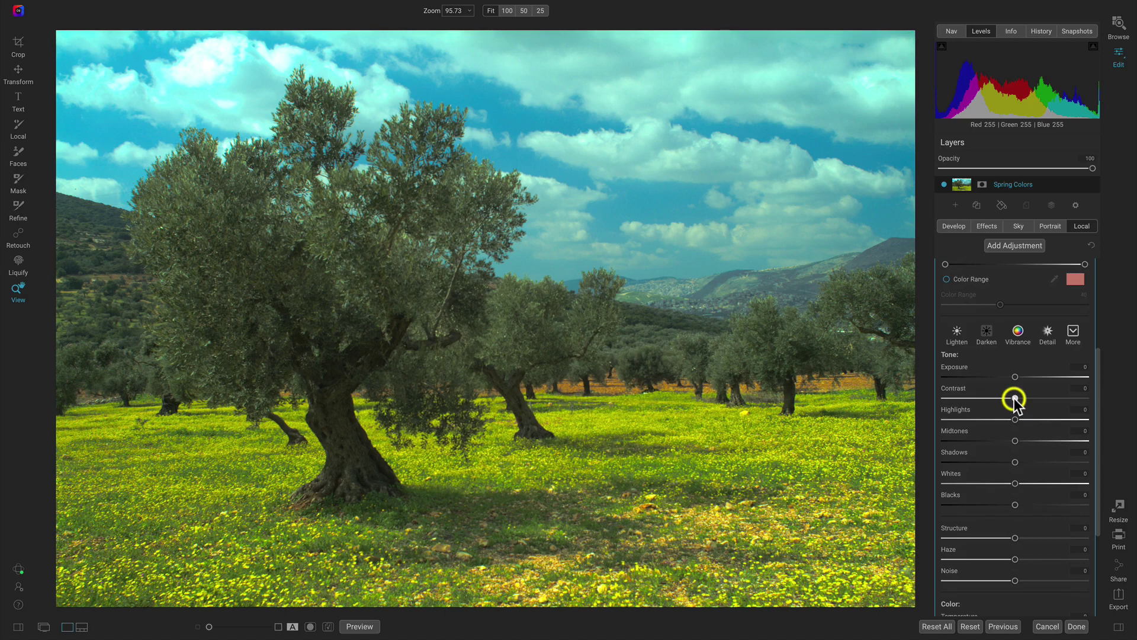
{"action": "mouse_move", "coordinate": [1015, 398]}
{"action": "left_mouse_down"}
{"action": "mouse_move", "coordinate": [1036, 398]}
{"action": "mouse_move", "coordinate": [1032, 411]}
{"action": "left_mouse_up"}
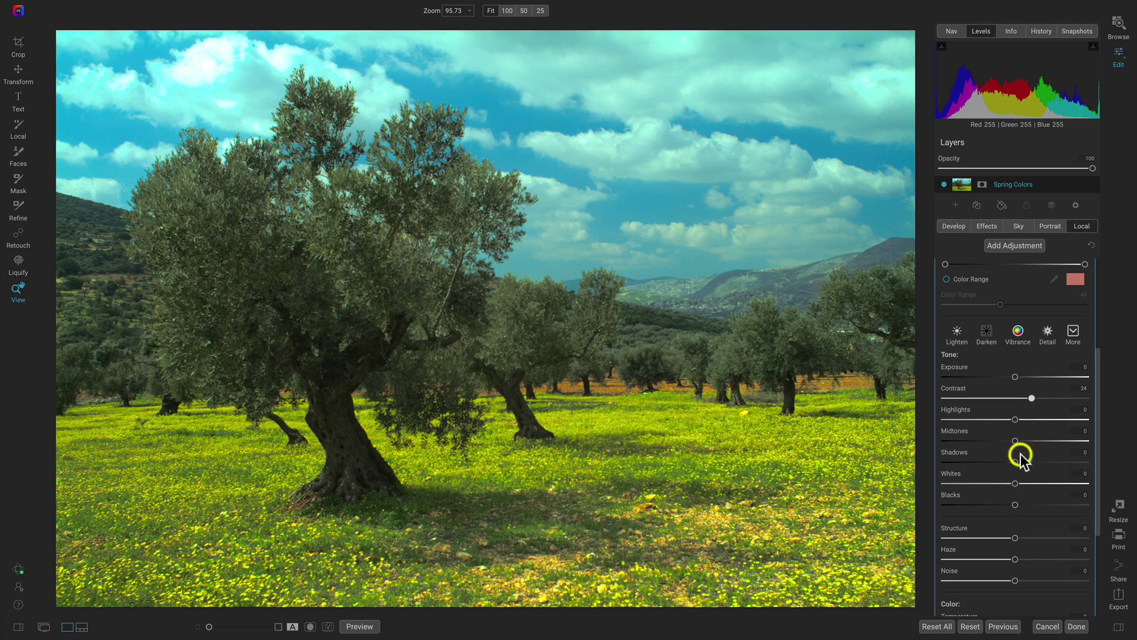
{"action": "left_click_drag", "start_coordinate": [1016, 537], "coordinate": [1042, 538]}
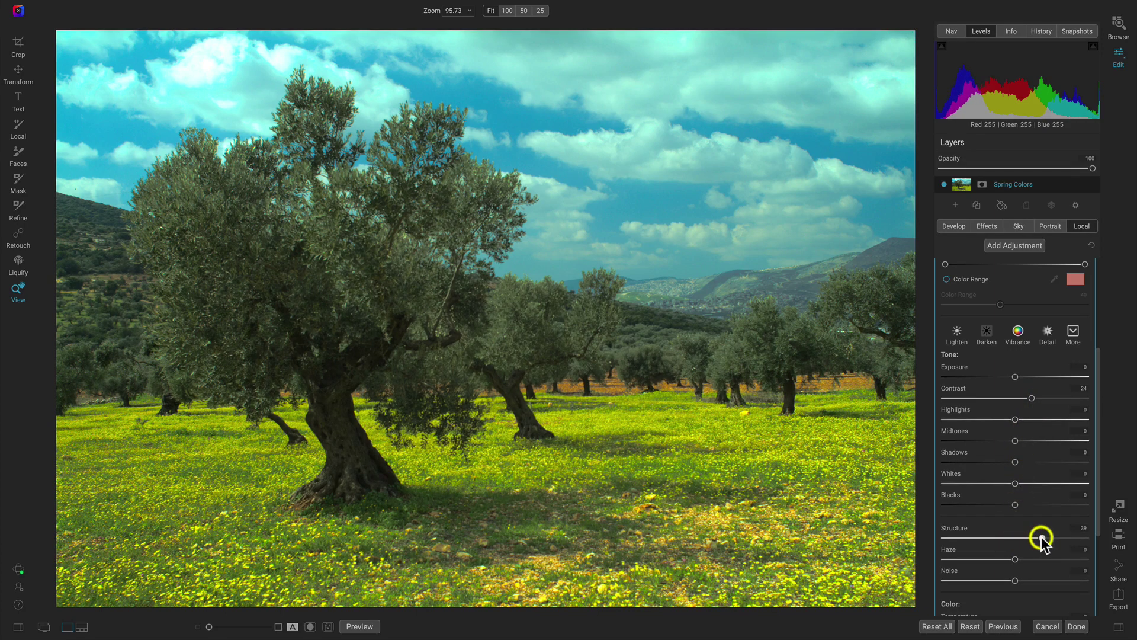
{"action": "scroll", "coordinate": [1055, 523], "scroll_direction": "down", "scroll_amount": 5}
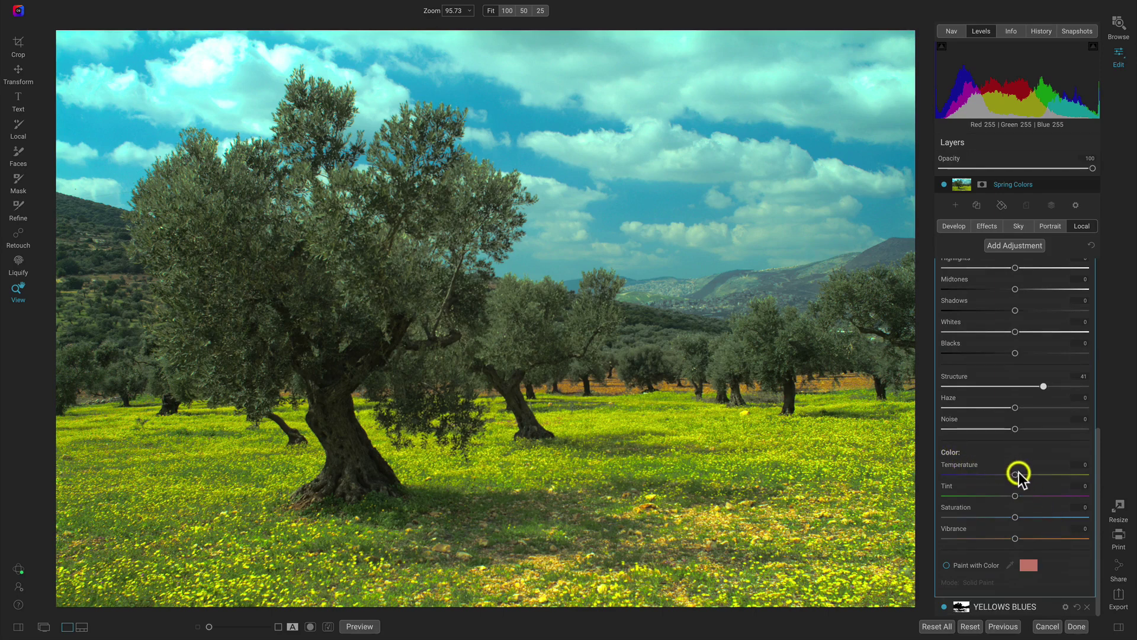
{"action": "left_click_drag", "start_coordinate": [1016, 474], "coordinate": [1019, 474]}
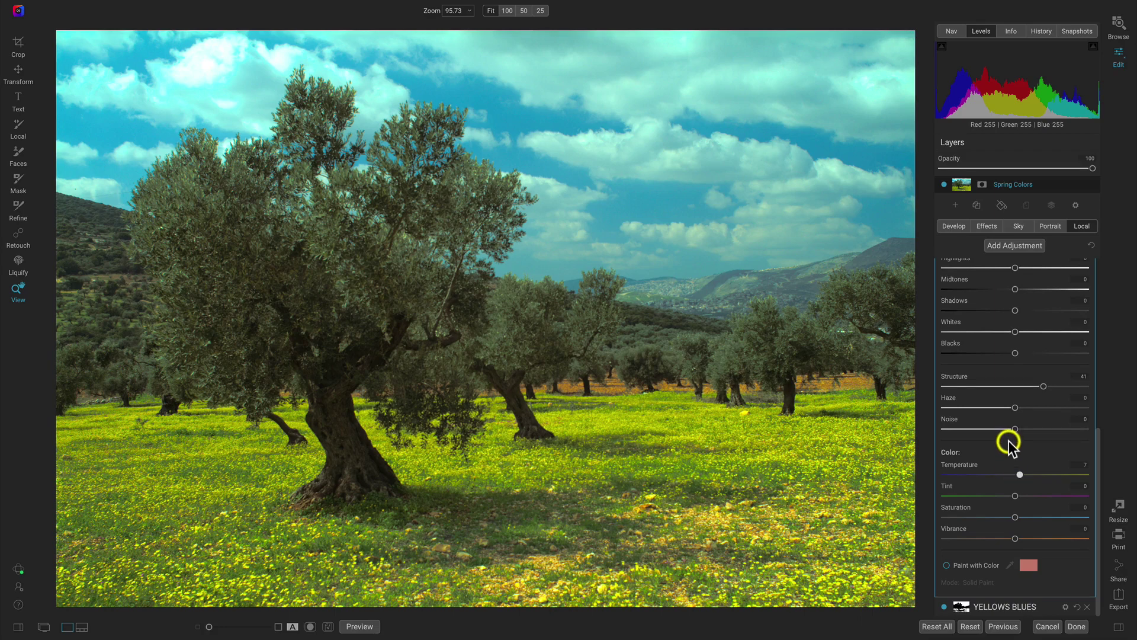
{"action": "left_click", "coordinate": [1016, 516]}
{"action": "left_click_drag", "start_coordinate": [1022, 516], "coordinate": [1021, 517]}
{"action": "left_click_drag", "start_coordinate": [1036, 535], "coordinate": [1022, 538]}
{"action": "scroll", "coordinate": [1029, 472], "scroll_direction": "up", "scroll_amount": 5}
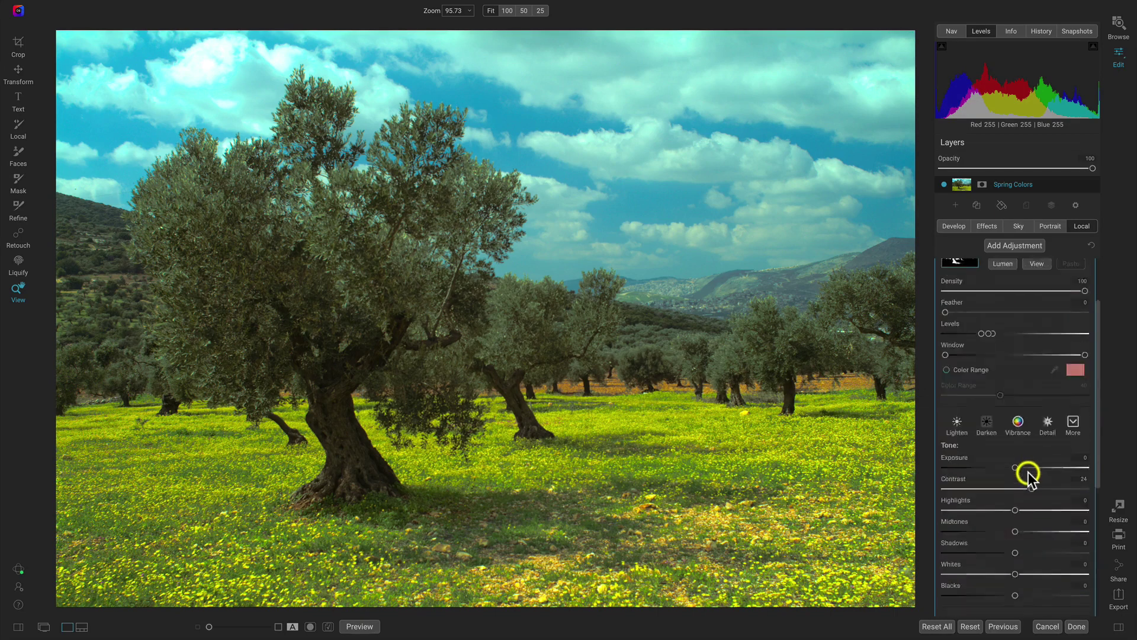
{"action": "left_click", "coordinate": [944, 267]}
{"action": "left_click", "coordinate": [943, 267]}
{"action": "left_click", "coordinate": [944, 267]}
{"action": "left_click", "coordinate": [944, 267]}
{"action": "left_click", "coordinate": [943, 267]}
{"action": "left_click", "coordinate": [943, 267]}
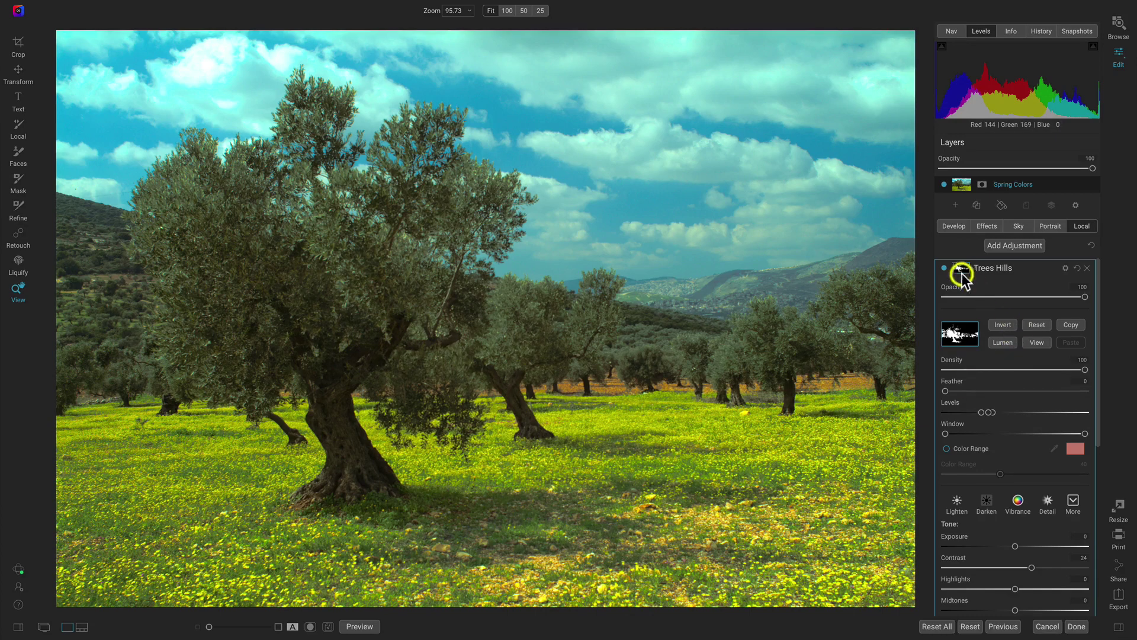
{"action": "left_click", "coordinate": [944, 268]}
{"action": "left_click", "coordinate": [944, 268]}
{"action": "left_click", "coordinate": [944, 268]}
{"action": "left_click", "coordinate": [945, 268]}
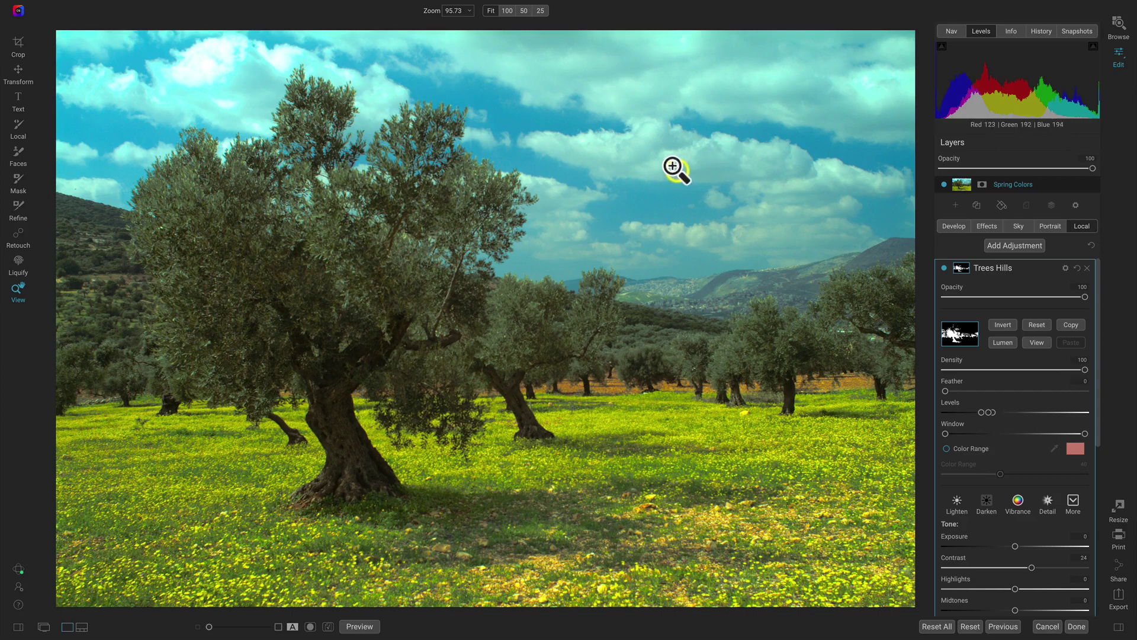
{"action": "key", "text": "j"}
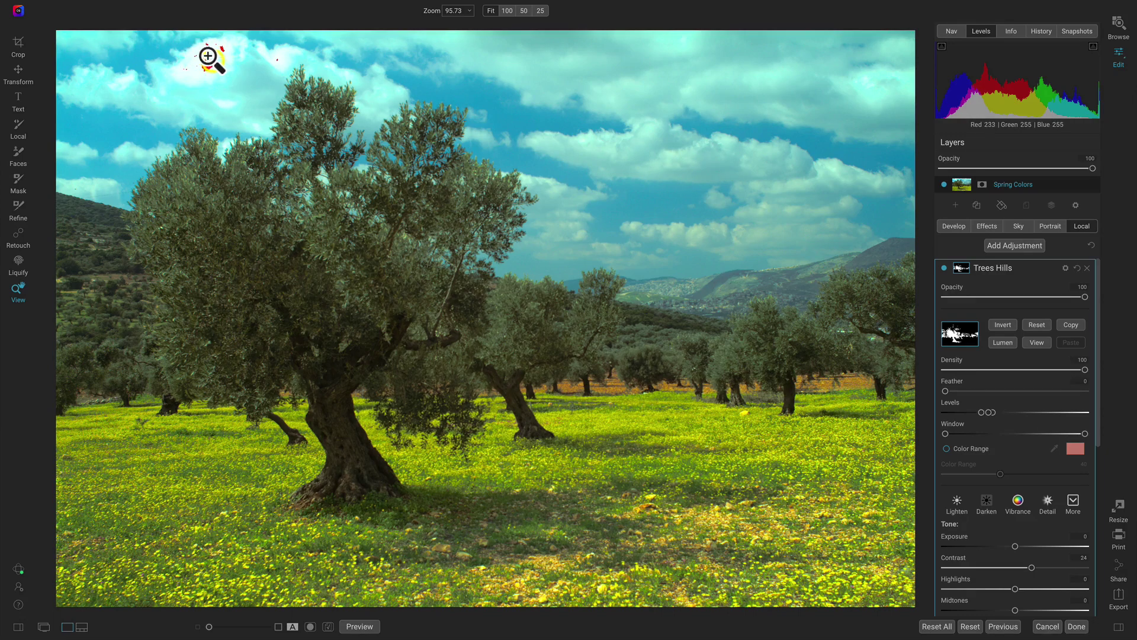
{"action": "key", "text": "j"}
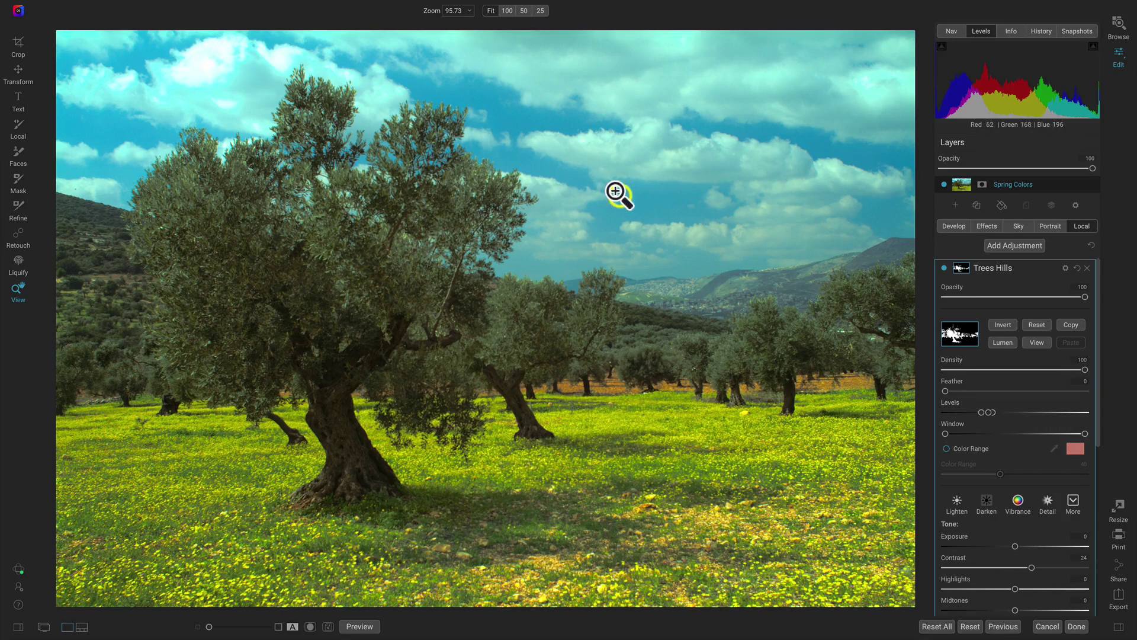
Add a third local adjustment named Clouds with a Lumen mask shown in grayscale
{"action": "left_click", "coordinate": [1020, 247]}
{"action": "scroll", "coordinate": [1021, 277], "scroll_direction": "up", "scroll_amount": 2}
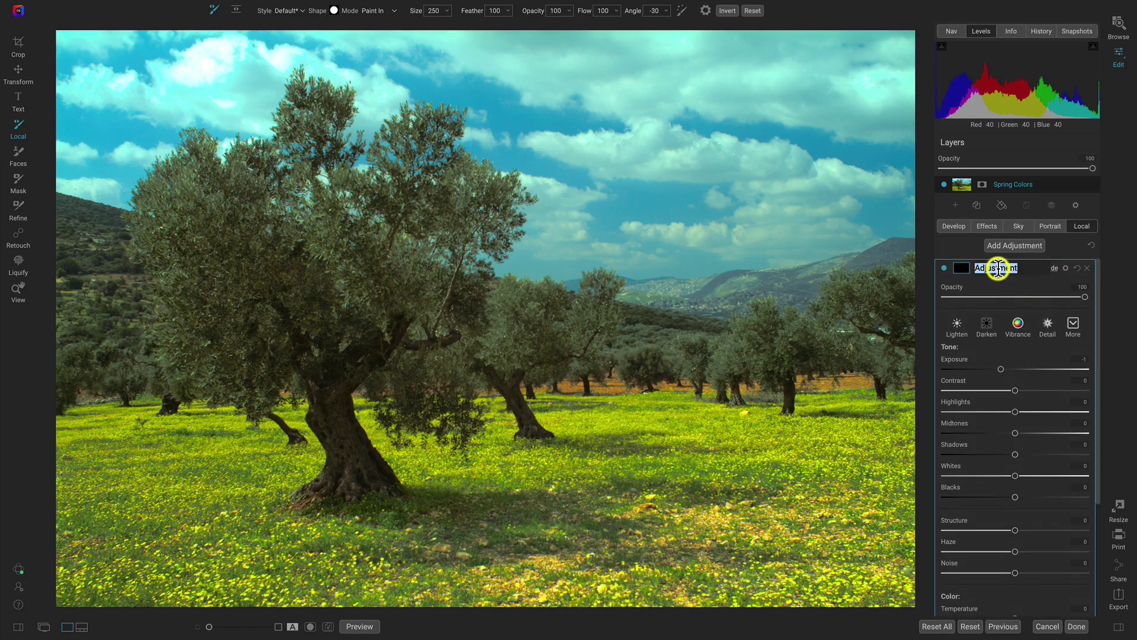
{"action": "type", "text": "Clouds"}
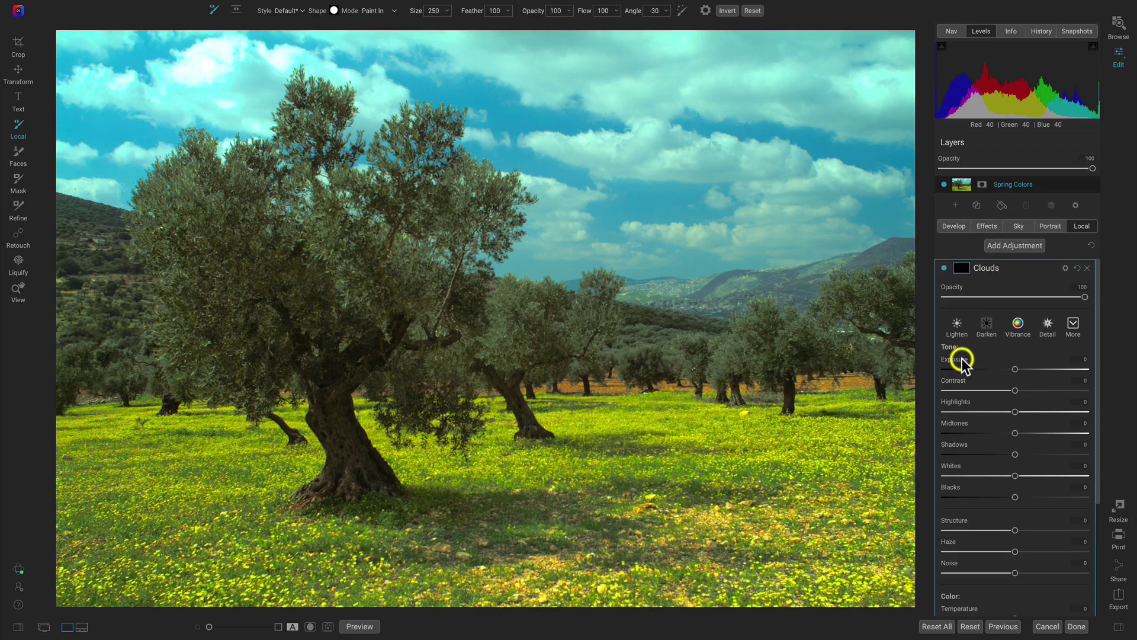
{"action": "left_click", "coordinate": [962, 268]}
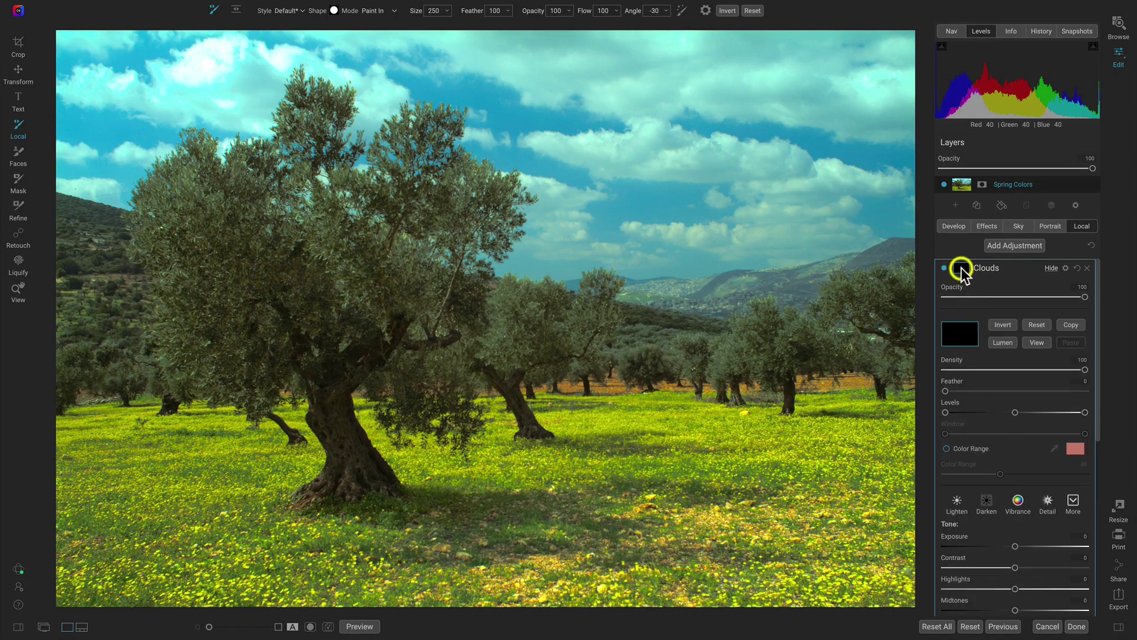
{"action": "left_click", "coordinate": [1005, 342]}
{"action": "left_click", "coordinate": [1037, 342]}
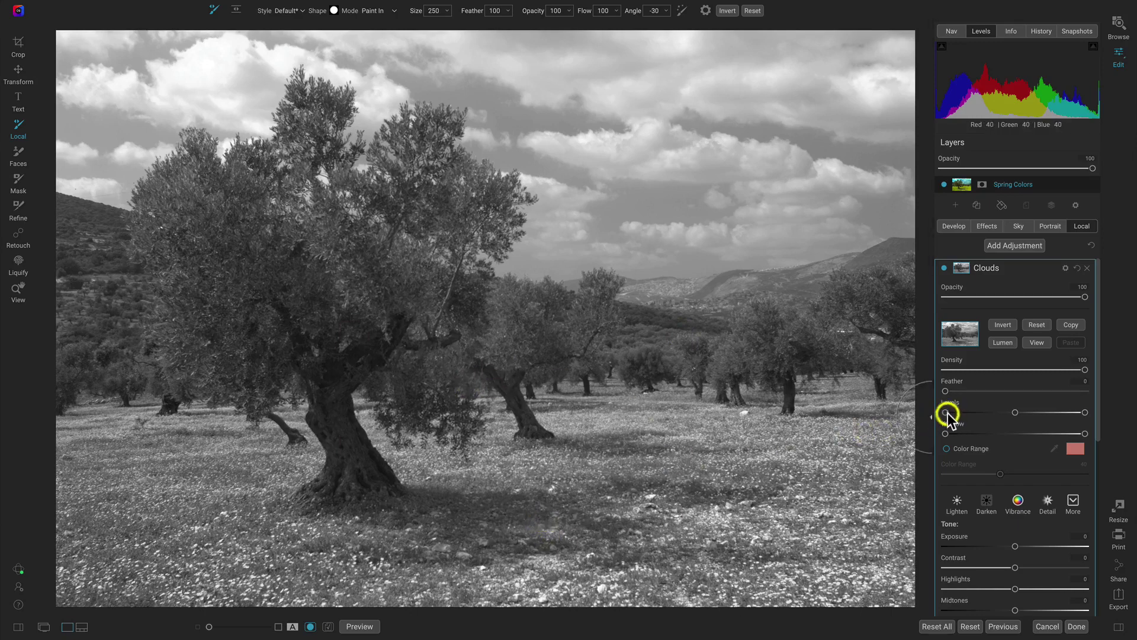
Tighten the Clouds mask Levels, then paint the bright ground out with an enlarged brush
{"action": "left_click_drag", "start_coordinate": [946, 412], "coordinate": [1037, 412]}
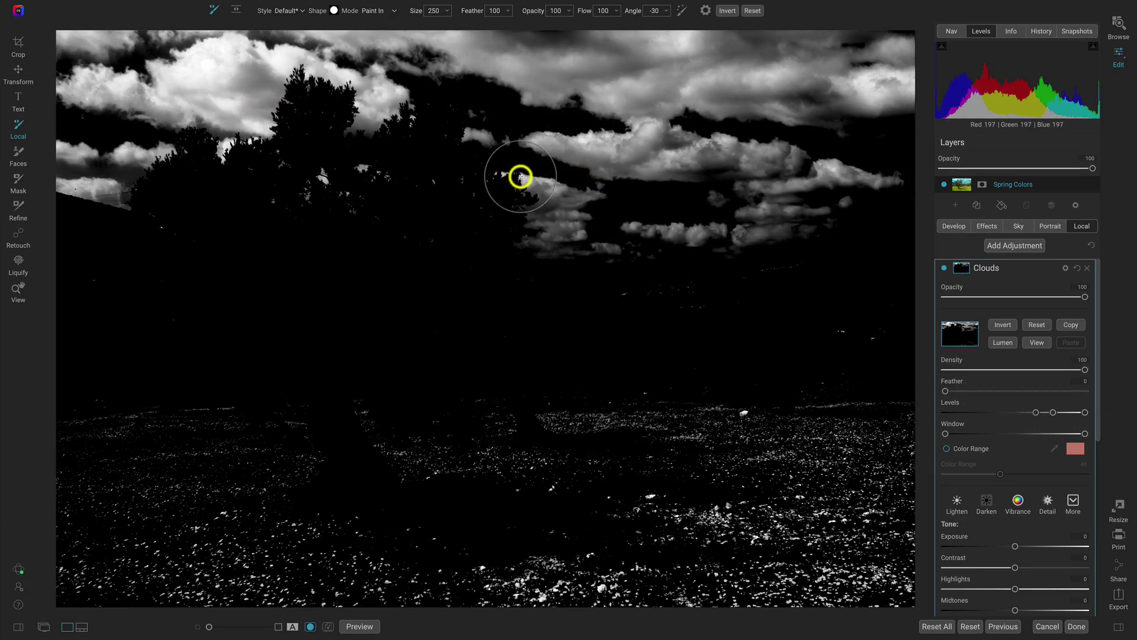
{"action": "left_click_drag", "start_coordinate": [1053, 413], "coordinate": [1032, 414]}
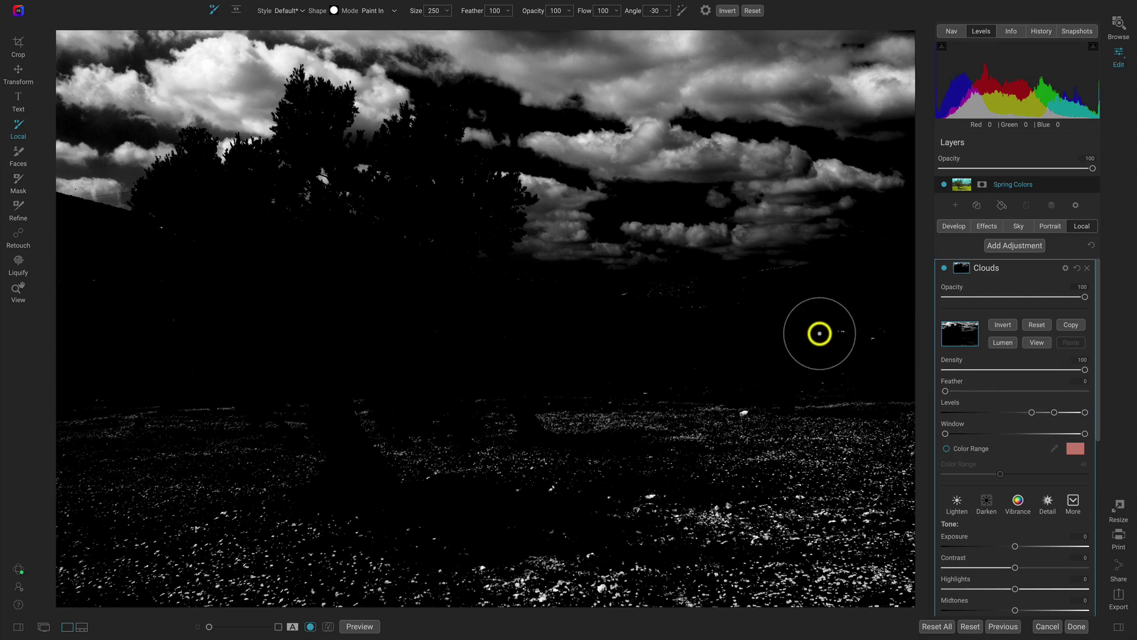
{"action": "key", "text": "alt"}
{"action": "key", "text": "bracketright"}
{"action": "key", "text": "bracketright"}
{"action": "key", "text": "bracketright"}
{"action": "key", "text": "bracketright"}
{"action": "key", "text": "bracketright"}
{"action": "key", "text": "bracketright"}
{"action": "key", "text": "bracketright"}
{"action": "mouse_move", "coordinate": [820, 338]}
{"action": "left_mouse_down"}
{"action": "mouse_move", "coordinate": [839, 375]}
{"action": "mouse_move", "coordinate": [849, 576]}
{"action": "mouse_move", "coordinate": [591, 607]}
{"action": "mouse_move", "coordinate": [832, 500]}
{"action": "mouse_move", "coordinate": [699, 436]}
{"action": "mouse_move", "coordinate": [68, 450]}
{"action": "mouse_move", "coordinate": [35, 525]}
{"action": "mouse_move", "coordinate": [646, 586]}
{"action": "left_mouse_up"}
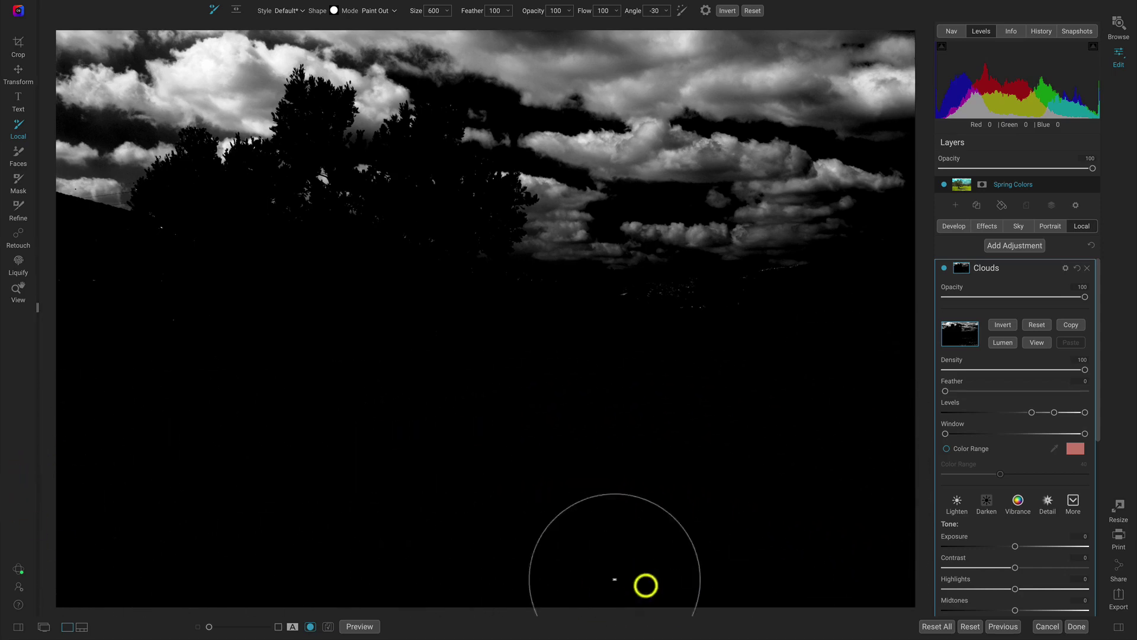
{"action": "key", "text": "bracketleft"}
{"action": "key", "text": "bracketleft"}
{"action": "key", "text": "bracketleft"}
{"action": "key", "text": "bracketleft"}
{"action": "key", "text": "bracketleft"}
{"action": "key", "text": "bracketleft"}
{"action": "key", "text": "bracketleft"}
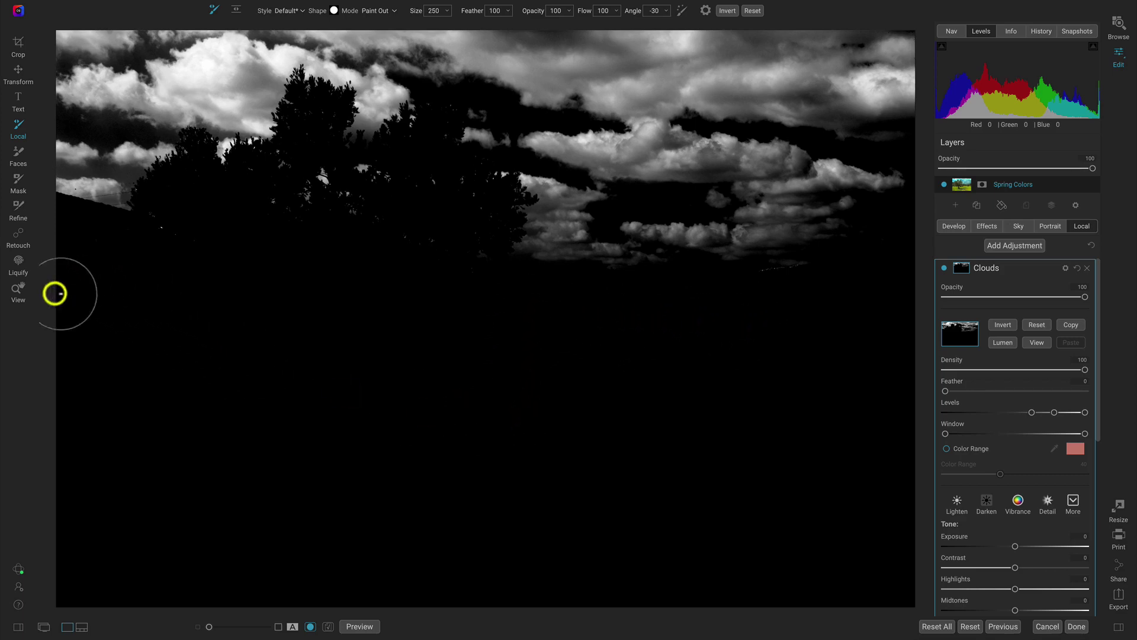
{"action": "key", "text": "z"}
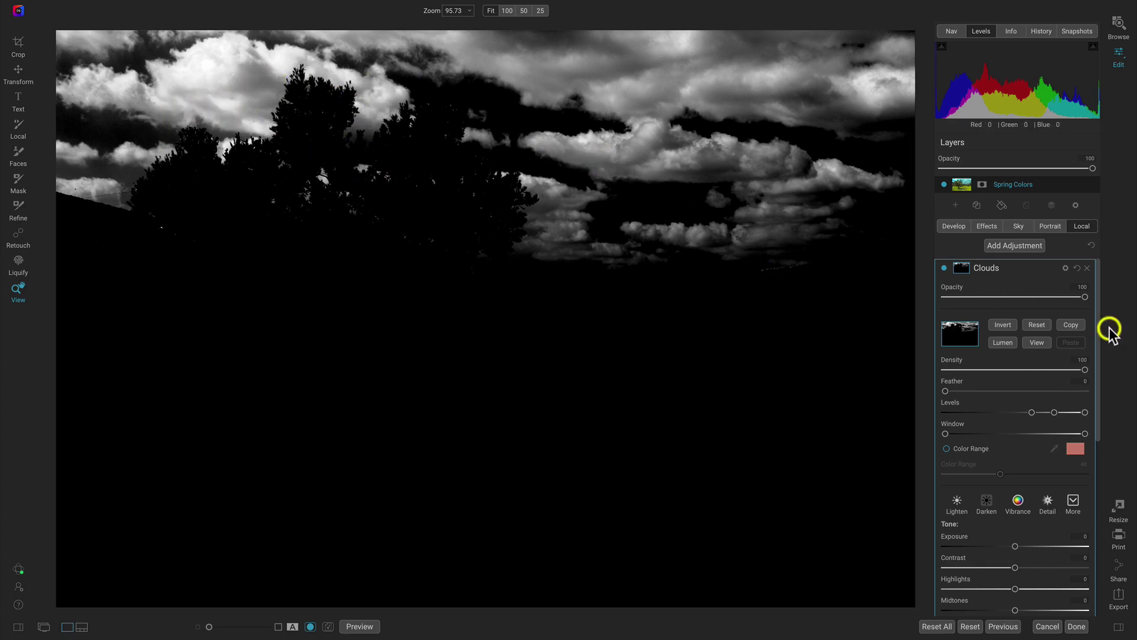
Pull the Clouds highlights to -35 and drain most saturation so the clouds turn white
{"action": "left_click", "coordinate": [1037, 343]}
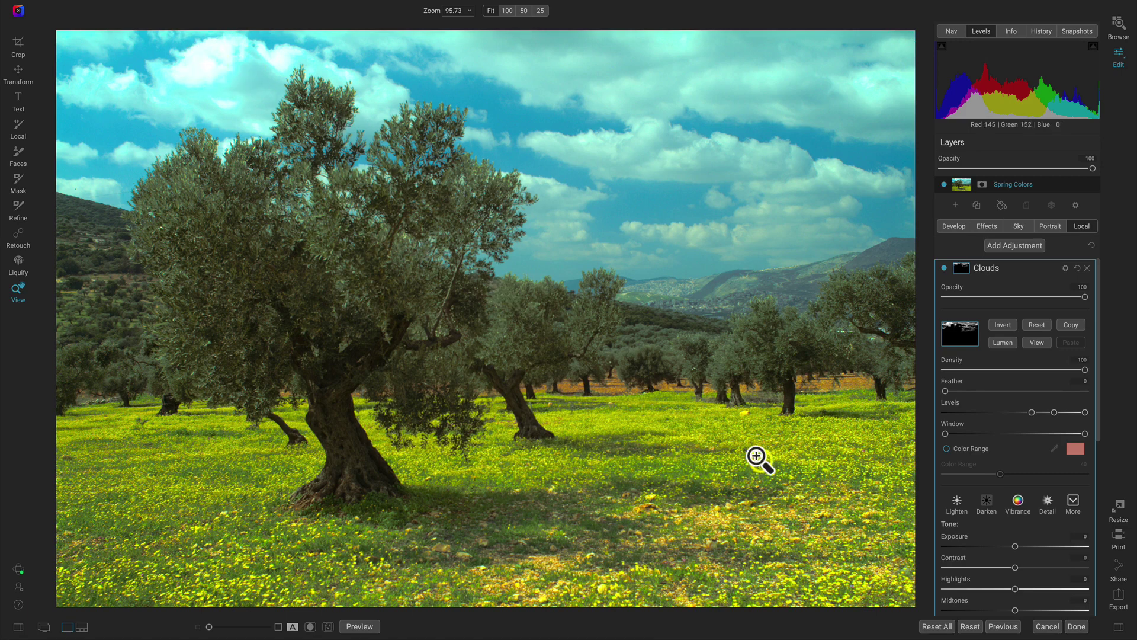
{"action": "scroll", "coordinate": [1024, 458], "scroll_direction": "down", "scroll_amount": 3}
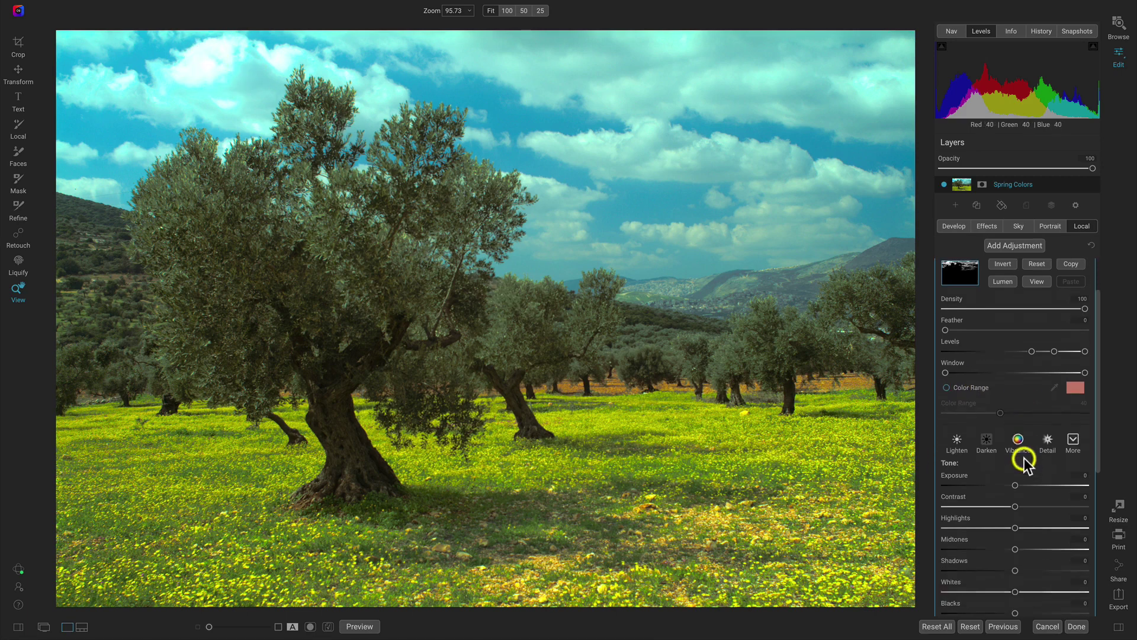
{"action": "left_click", "coordinate": [1016, 485]}
{"action": "left_click_drag", "start_coordinate": [1012, 485], "coordinate": [1004, 482]}
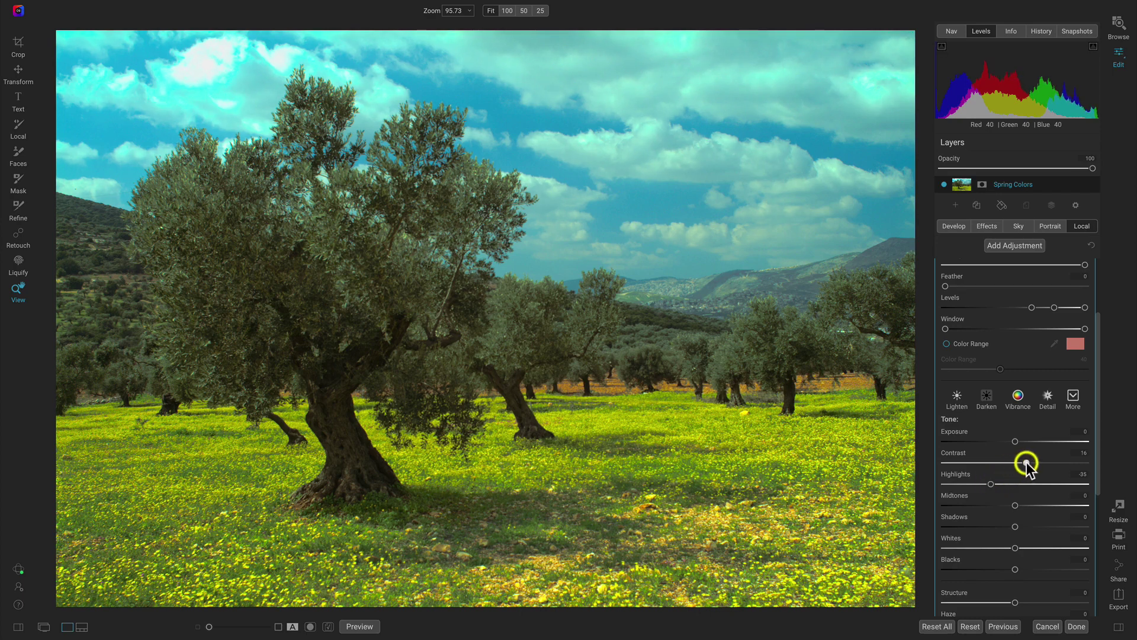
{"action": "scroll", "coordinate": [1039, 475], "scroll_direction": "down", "scroll_amount": 7}
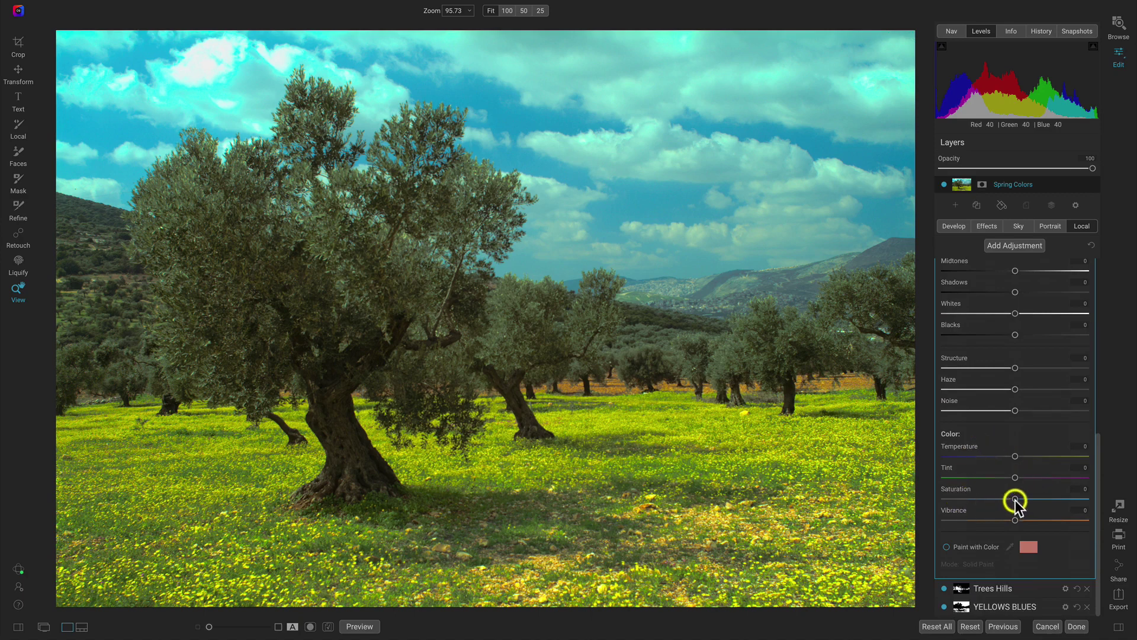
{"action": "left_click_drag", "start_coordinate": [1012, 498], "coordinate": [936, 494]}
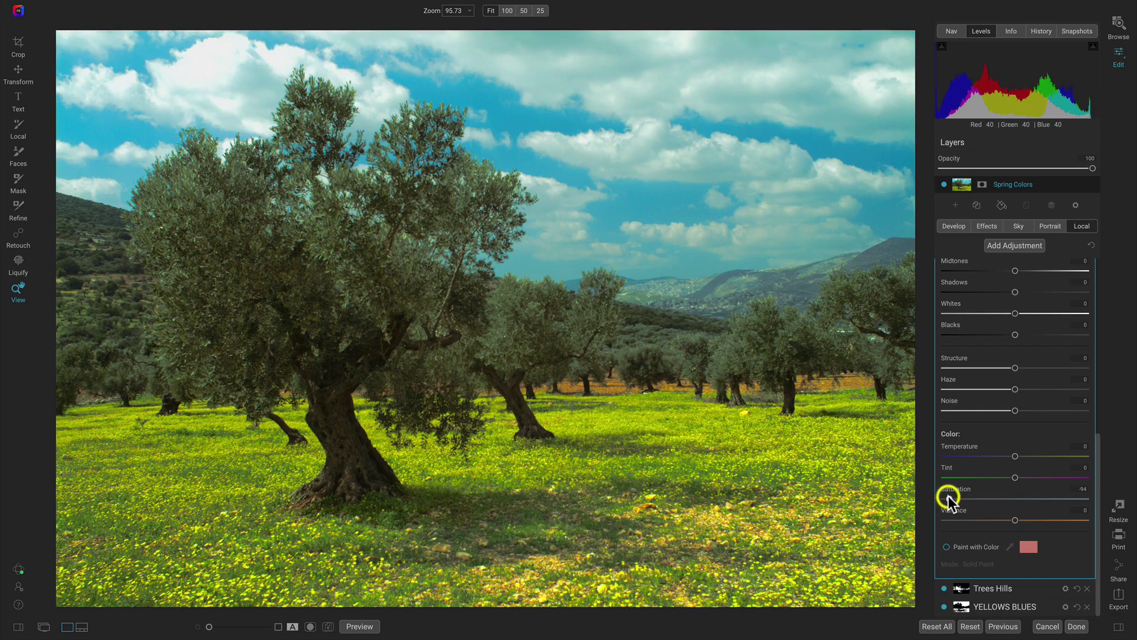
{"action": "scroll", "coordinate": [986, 465], "scroll_direction": "down", "scroll_amount": 3}
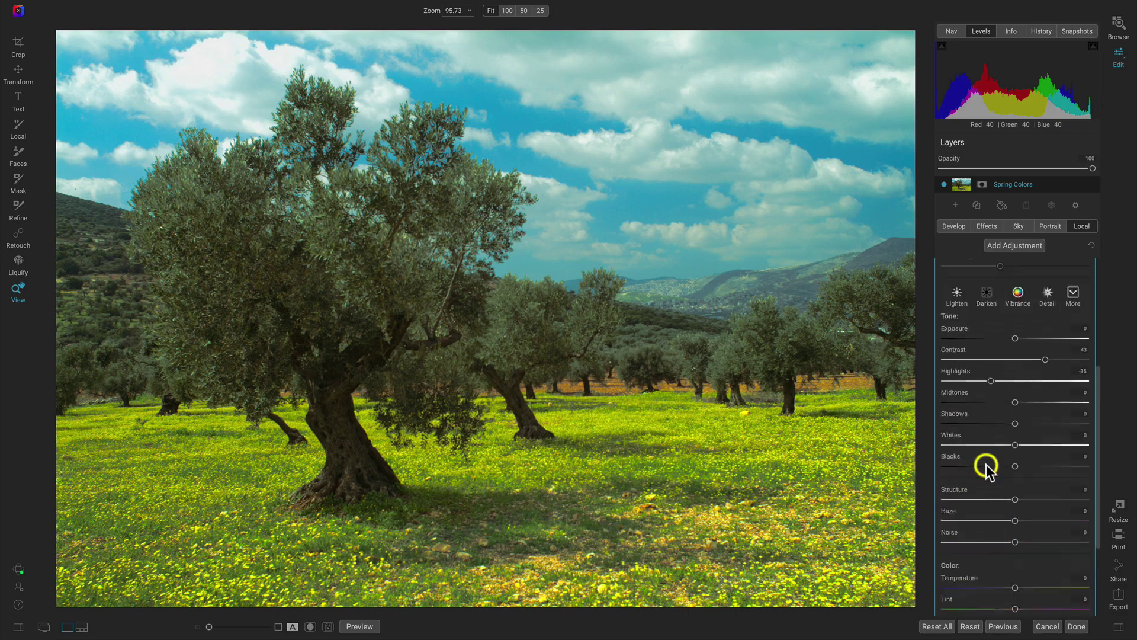
Toggle the Clouds adjustment to compare, then nudge its mask midpoint left to cover more sky
{"action": "left_click", "coordinate": [986, 465]}
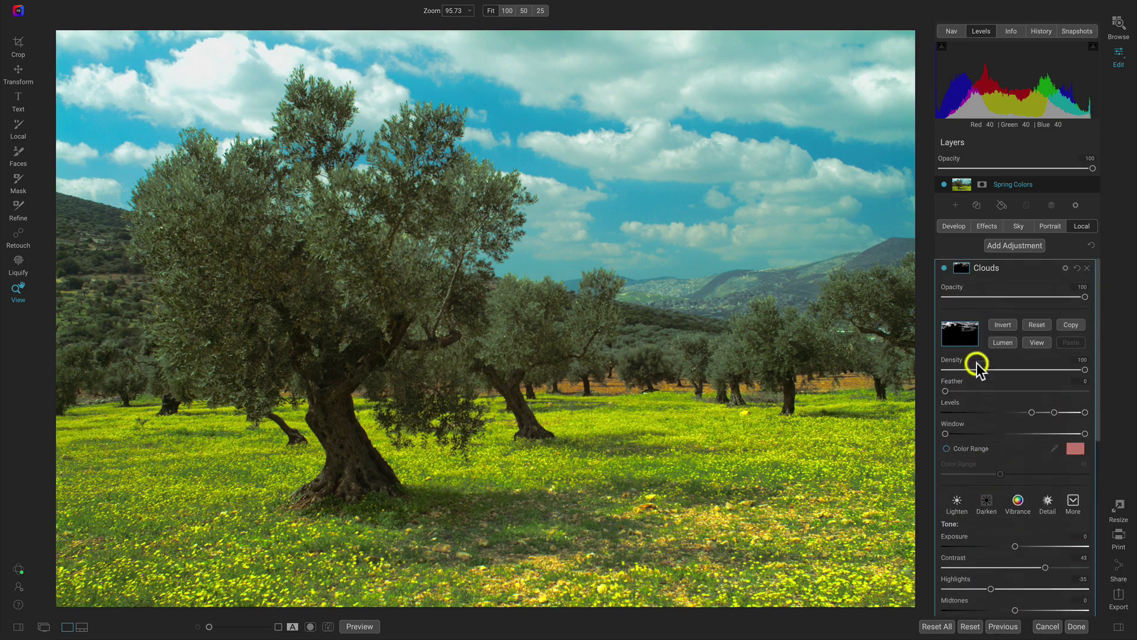
{"action": "left_click", "coordinate": [944, 269]}
{"action": "left_click", "coordinate": [944, 268]}
{"action": "left_click", "coordinate": [944, 268]}
{"action": "left_click", "coordinate": [944, 269]}
{"action": "left_click_drag", "start_coordinate": [1055, 413], "coordinate": [1046, 413]}
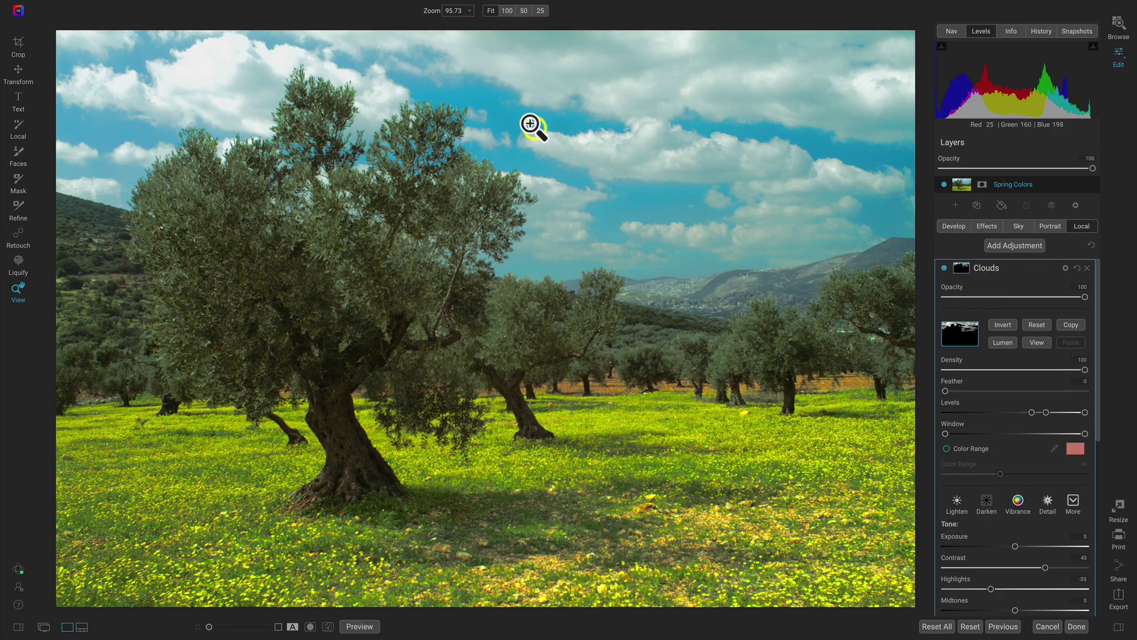
Reopen the YELLOWS BLUES adjustment's settings
{"action": "scroll", "coordinate": [1027, 378], "scroll_direction": "down", "scroll_amount": 6}
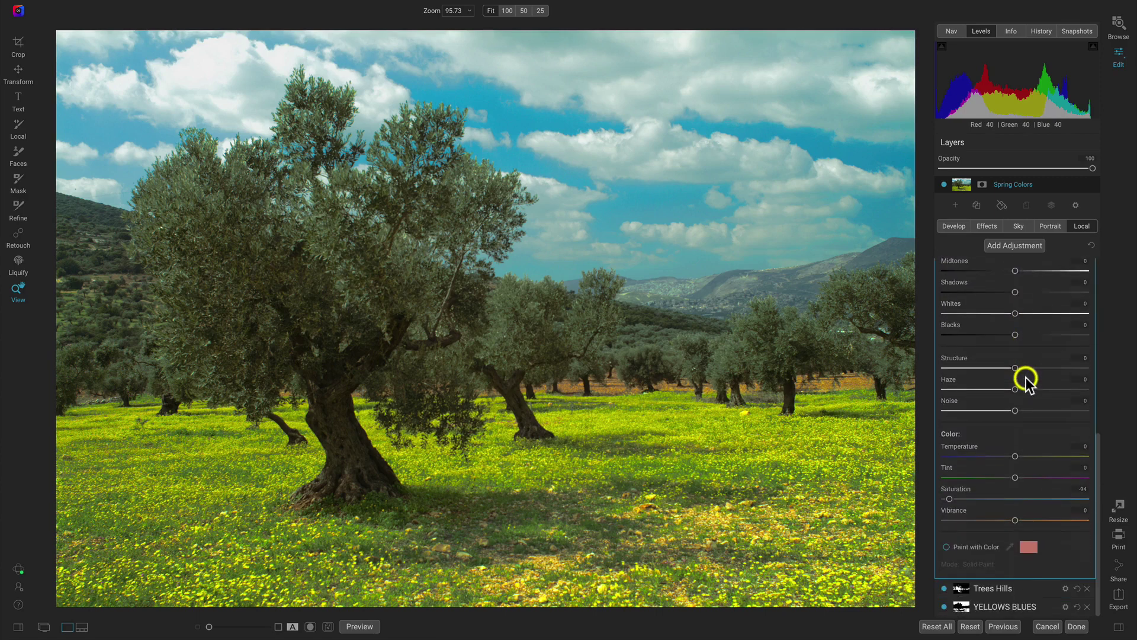
{"action": "left_click", "coordinate": [1047, 606]}
{"action": "scroll", "coordinate": [1017, 527], "scroll_direction": "up", "scroll_amount": 6}
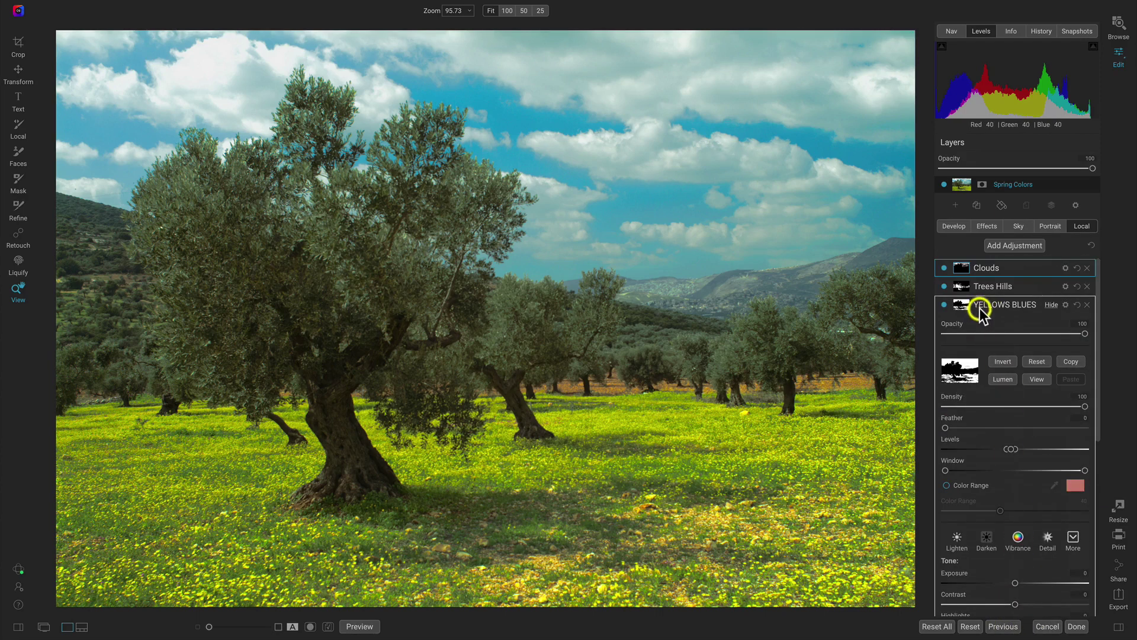
Paint the upper sky out of the YELLOWS BLUES mask with an enlarged brush
{"action": "left_click", "coordinate": [954, 301]}
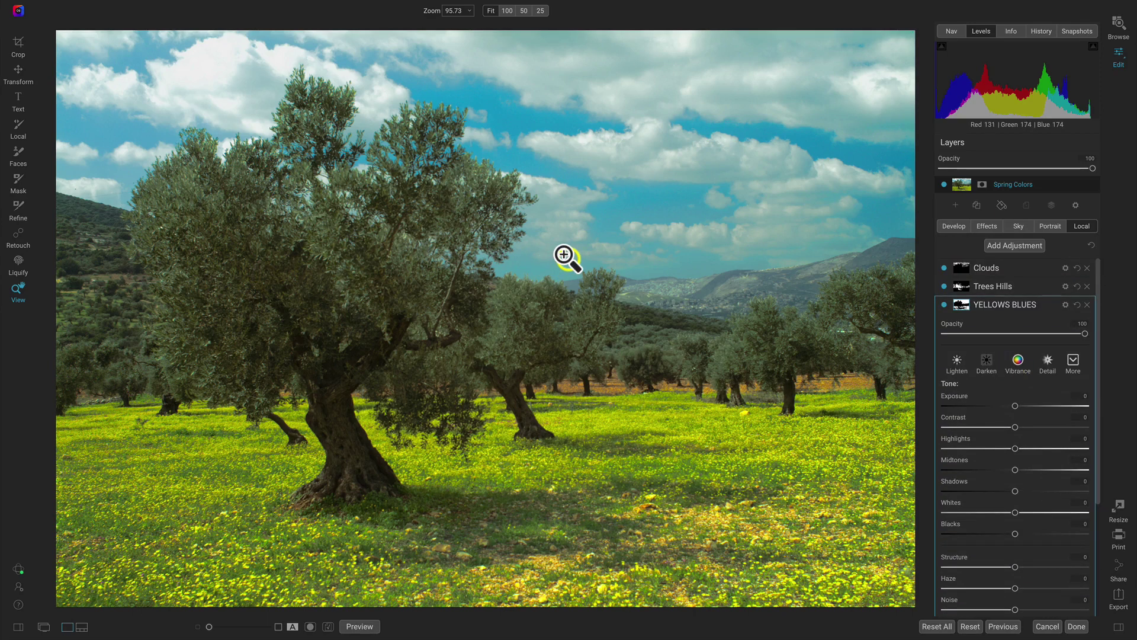
{"action": "key", "text": "k"}
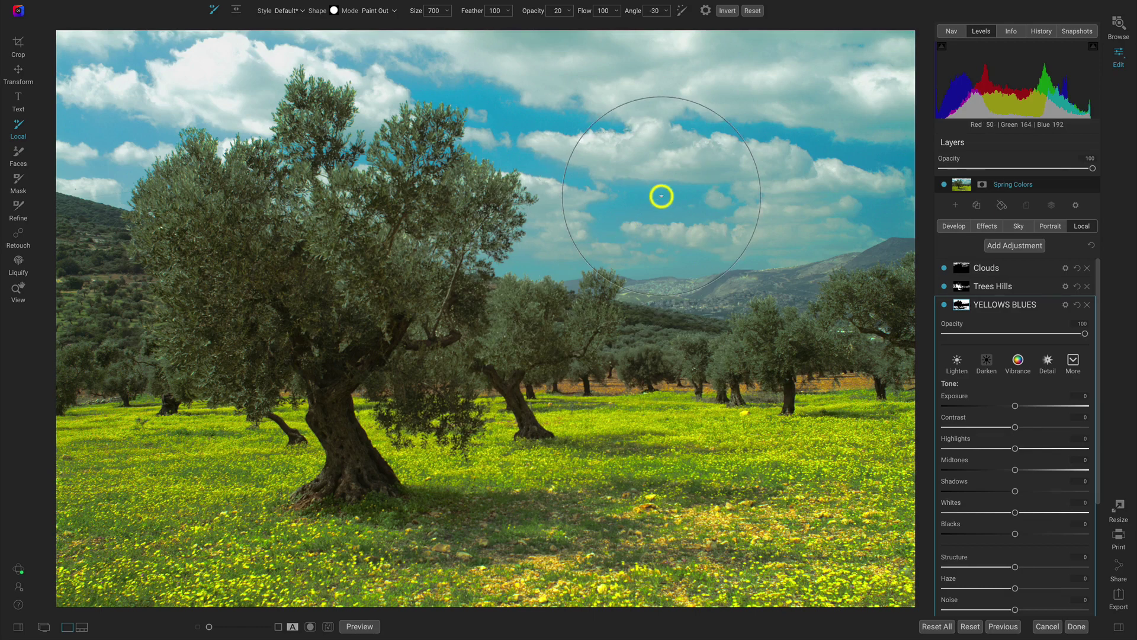
{"action": "key", "text": "bracketleft"}
{"action": "key", "text": "bracketleft"}
{"action": "key", "text": "bracketleft"}
{"action": "key", "text": "bracketleft"}
{"action": "key", "text": "bracketleft"}
{"action": "key", "text": "bracketleft"}
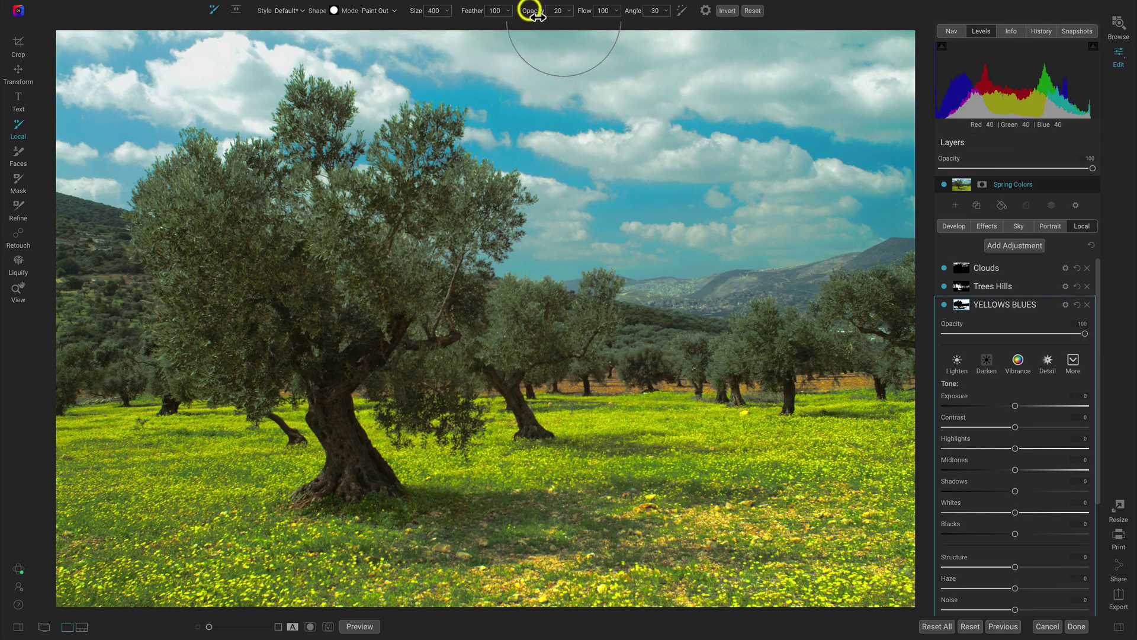
{"action": "key", "text": "bracketright"}
{"action": "key", "text": "bracketright"}
{"action": "key", "text": "bracketright"}
{"action": "key", "text": "bracketright"}
{"action": "key", "text": "bracketright"}
{"action": "key", "text": "bracketright"}
{"action": "key", "text": "bracketright"}
{"action": "key", "text": "bracketright"}
{"action": "key", "text": "bracketright"}
{"action": "mouse_move", "coordinate": [585, 153]}
{"action": "left_mouse_down"}
{"action": "mouse_move", "coordinate": [858, 114]}
{"action": "mouse_move", "coordinate": [878, 153]}
{"action": "mouse_move", "coordinate": [714, 98]}
{"action": "mouse_move", "coordinate": [291, 88]}
{"action": "mouse_move", "coordinate": [145, 95]}
{"action": "mouse_move", "coordinate": [113, 118]}
{"action": "mouse_move", "coordinate": [90, 105]}
{"action": "mouse_move", "coordinate": [854, 93]}
{"action": "mouse_move", "coordinate": [799, 106]}
{"action": "mouse_move", "coordinate": [304, 129]}
{"action": "mouse_move", "coordinate": [83, 117]}
{"action": "mouse_move", "coordinate": [44, 103]}
{"action": "mouse_move", "coordinate": [363, 119]}
{"action": "left_mouse_up"}
{"action": "key", "text": "z"}
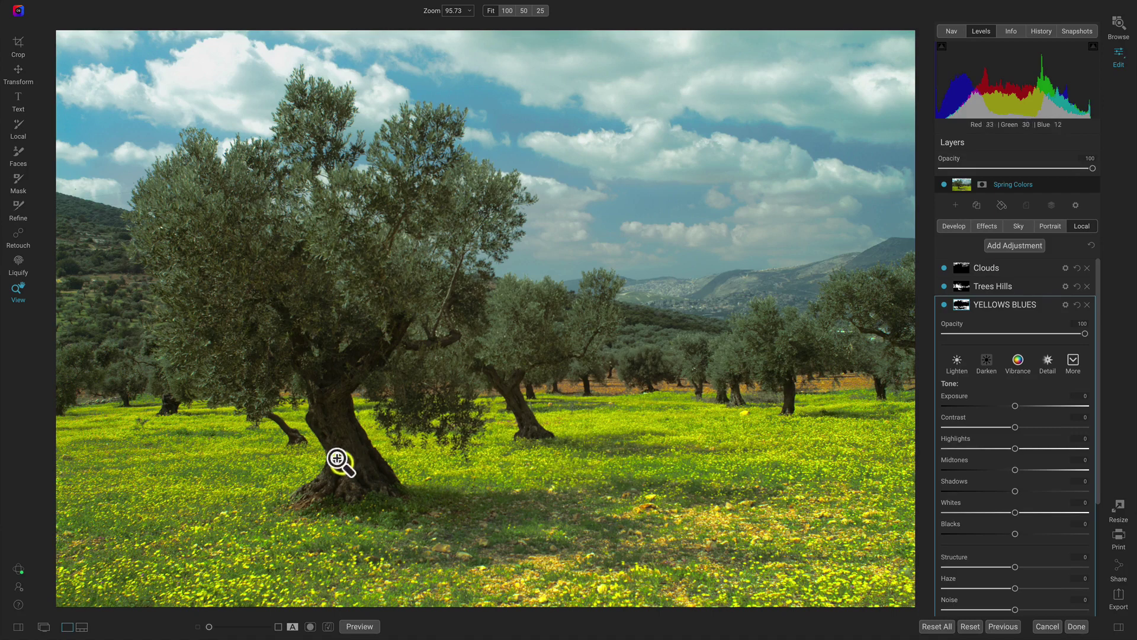
{"action": "left_click", "coordinate": [944, 305]}
{"action": "left_click", "coordinate": [945, 305]}
{"action": "left_click", "coordinate": [945, 305]}
{"action": "left_click", "coordinate": [945, 305]}
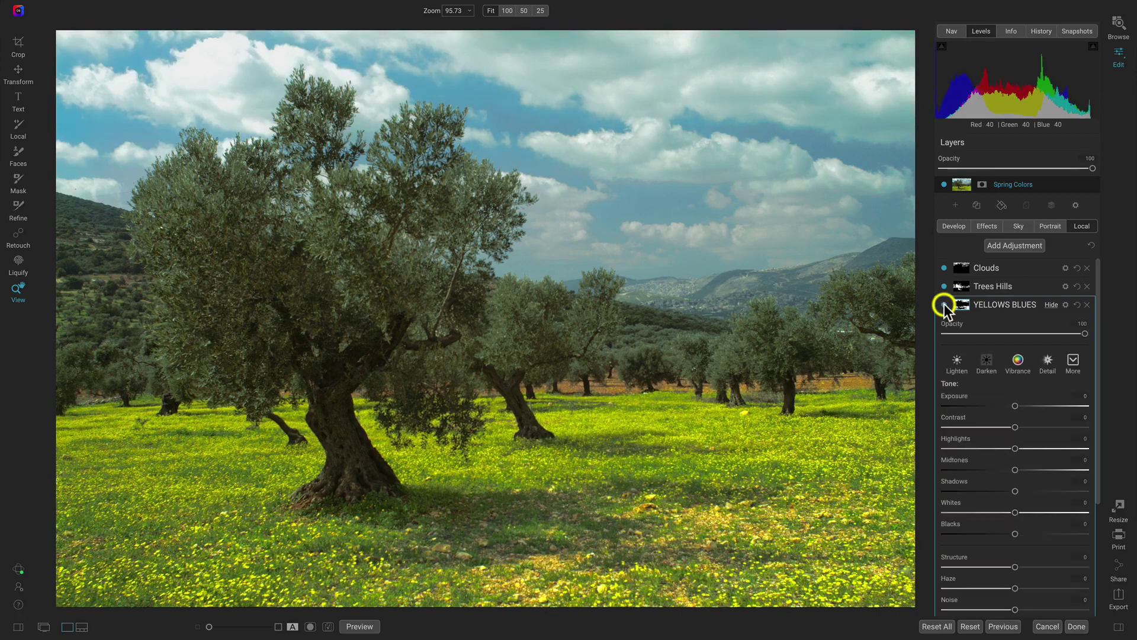
{"action": "left_click", "coordinate": [945, 305]}
{"action": "left_click", "coordinate": [945, 305]}
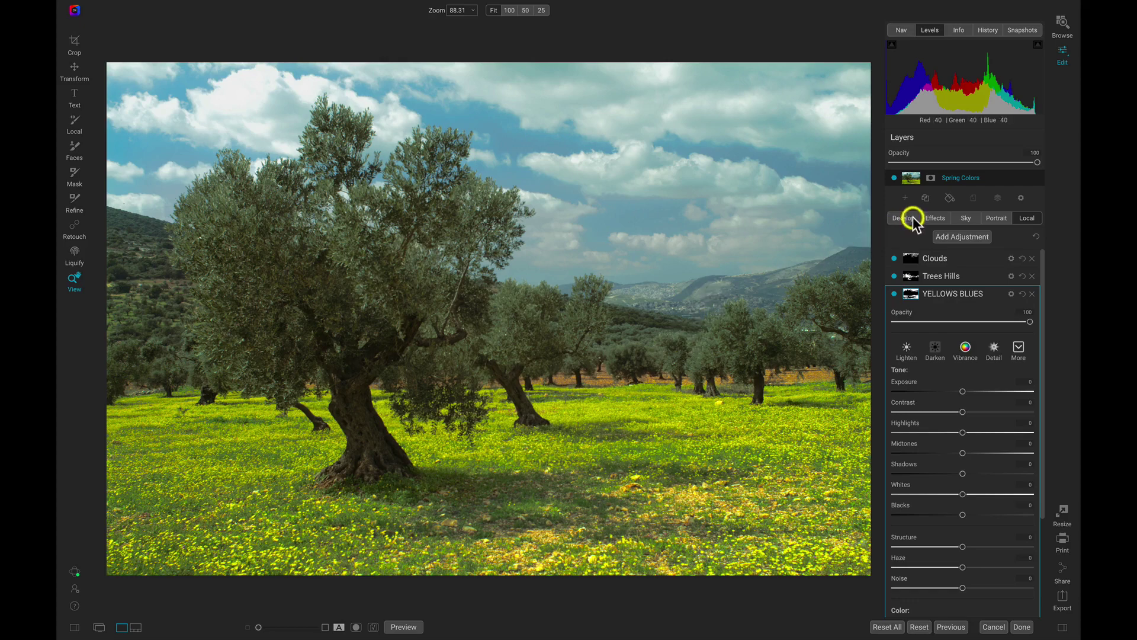
Add a Glow effect using the Darker preset (Amount 50, Halo 10, Overlay Strong)
{"action": "left_click", "coordinate": [933, 219]}
{"action": "left_click", "coordinate": [969, 256]}
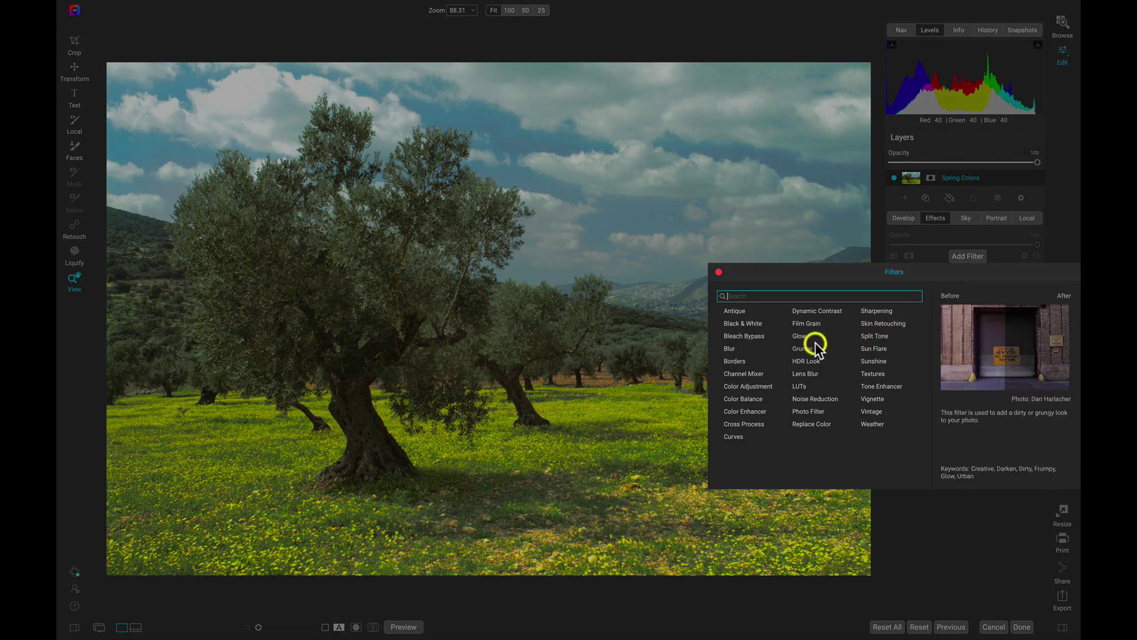
{"action": "left_click", "coordinate": [802, 337]}
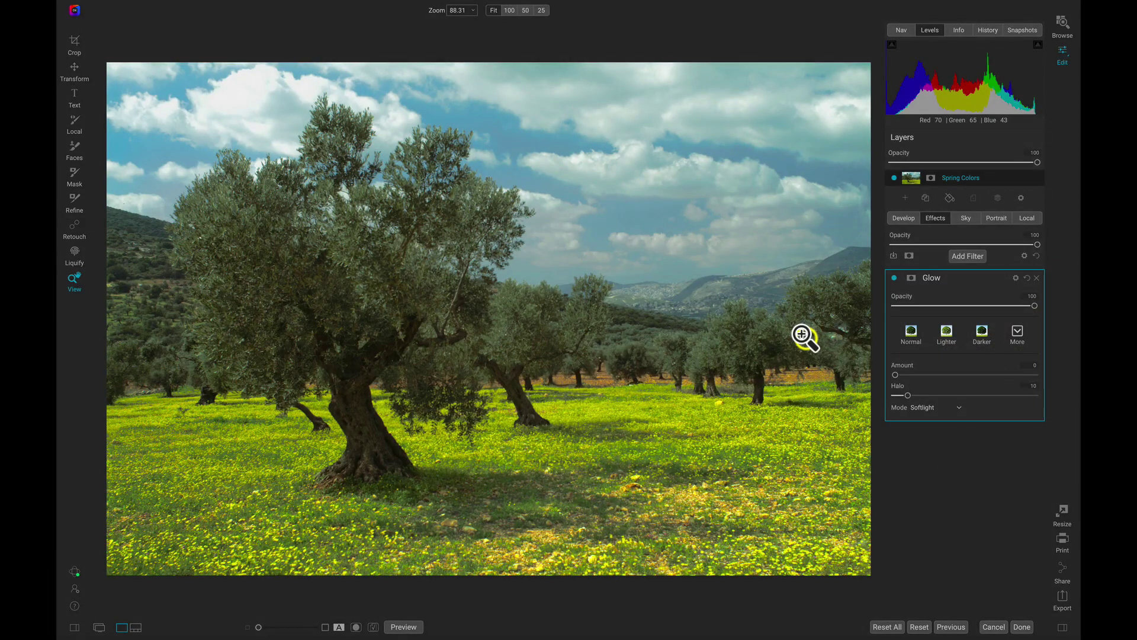
{"action": "left_click", "coordinate": [981, 334]}
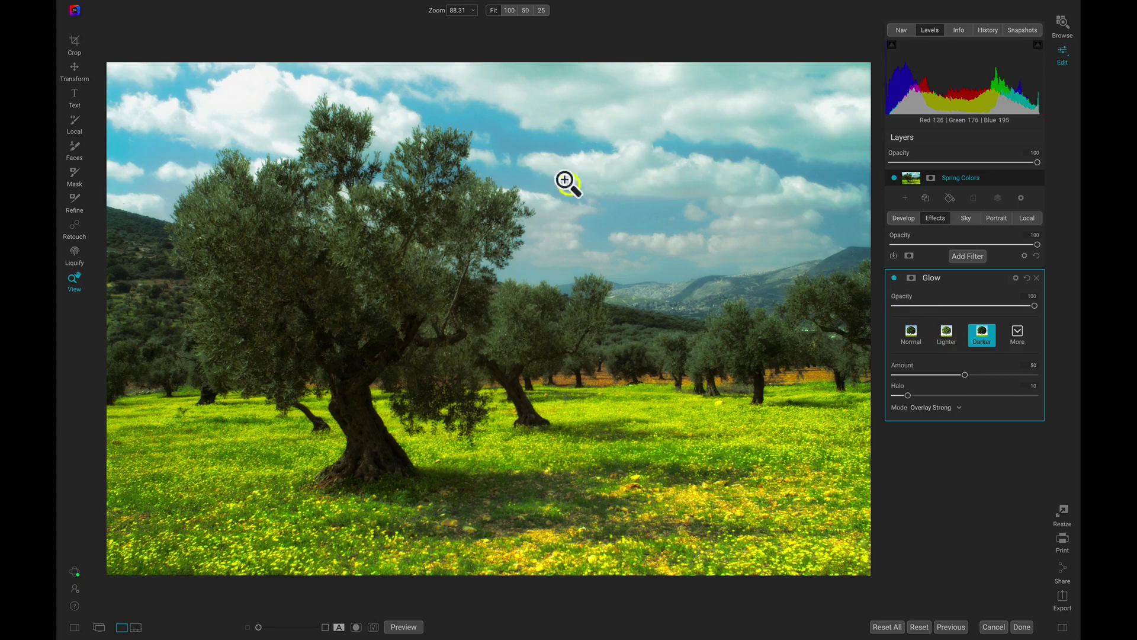
Compare the photo with and without the Glow, then bring up the Filters list again
{"action": "left_click", "coordinate": [894, 278]}
{"action": "left_click", "coordinate": [895, 278]}
{"action": "left_click", "coordinate": [895, 278]}
{"action": "left_click", "coordinate": [895, 278]}
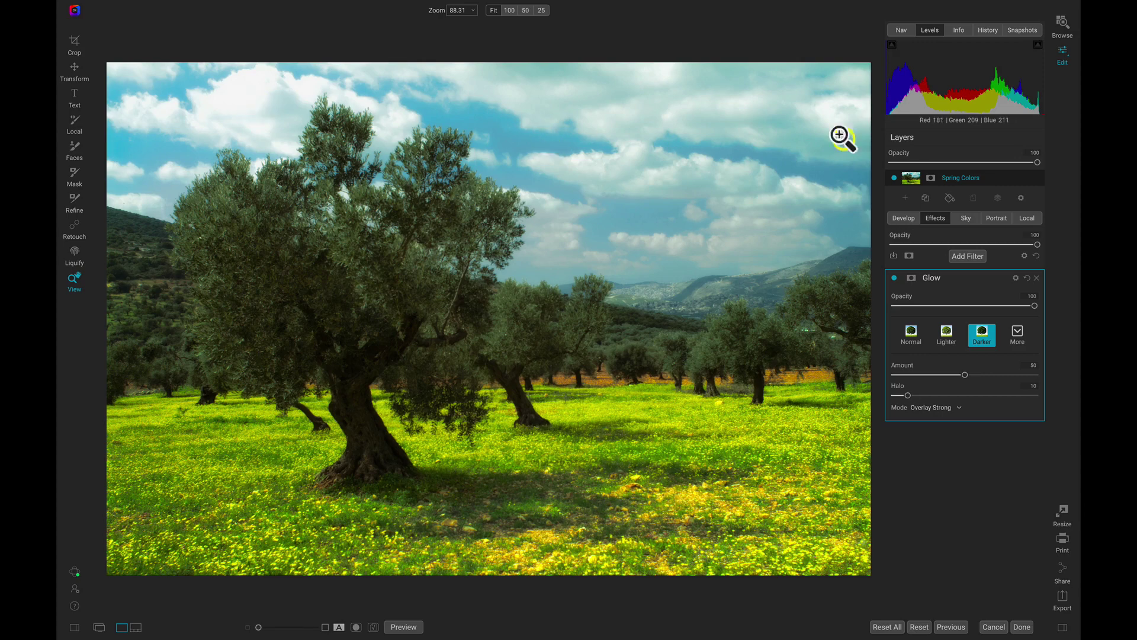
{"action": "left_click", "coordinate": [894, 278]}
{"action": "left_click", "coordinate": [893, 277]}
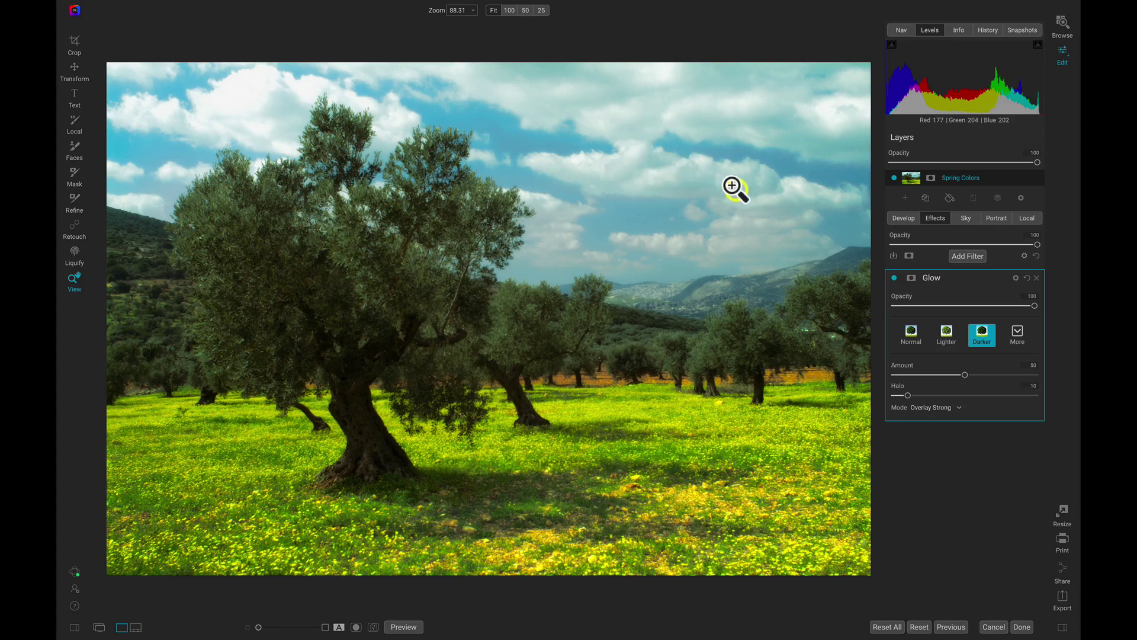
{"action": "left_click", "coordinate": [973, 256]}
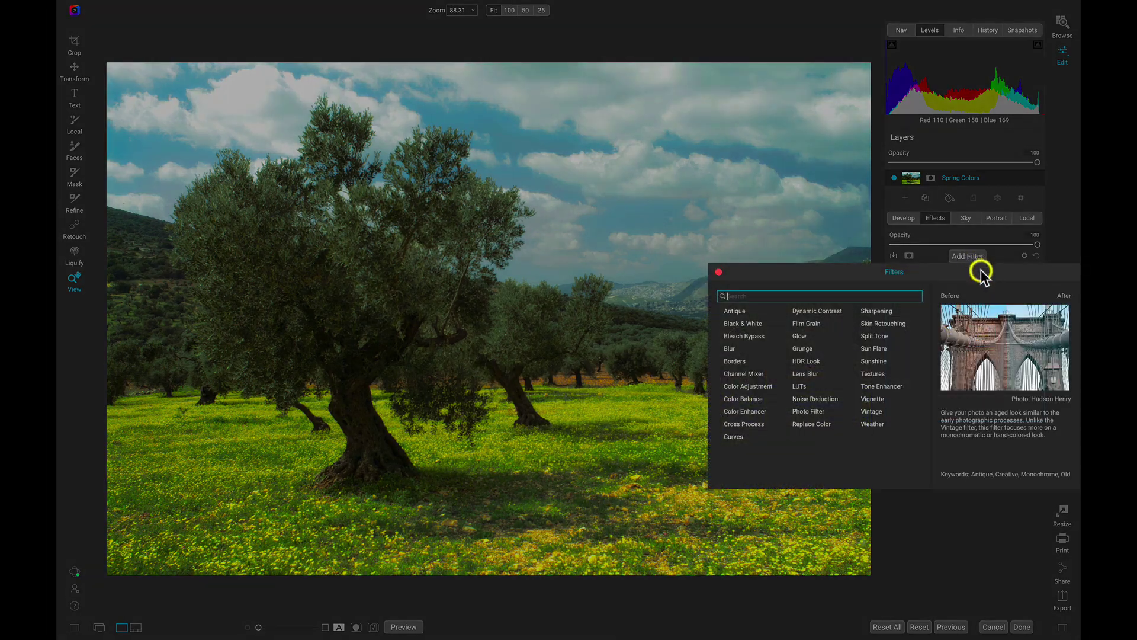
Add a Big Softy Vignette (Brightness -100, Size 35, Feather 100, Roundness -40)
{"action": "left_click", "coordinate": [871, 398]}
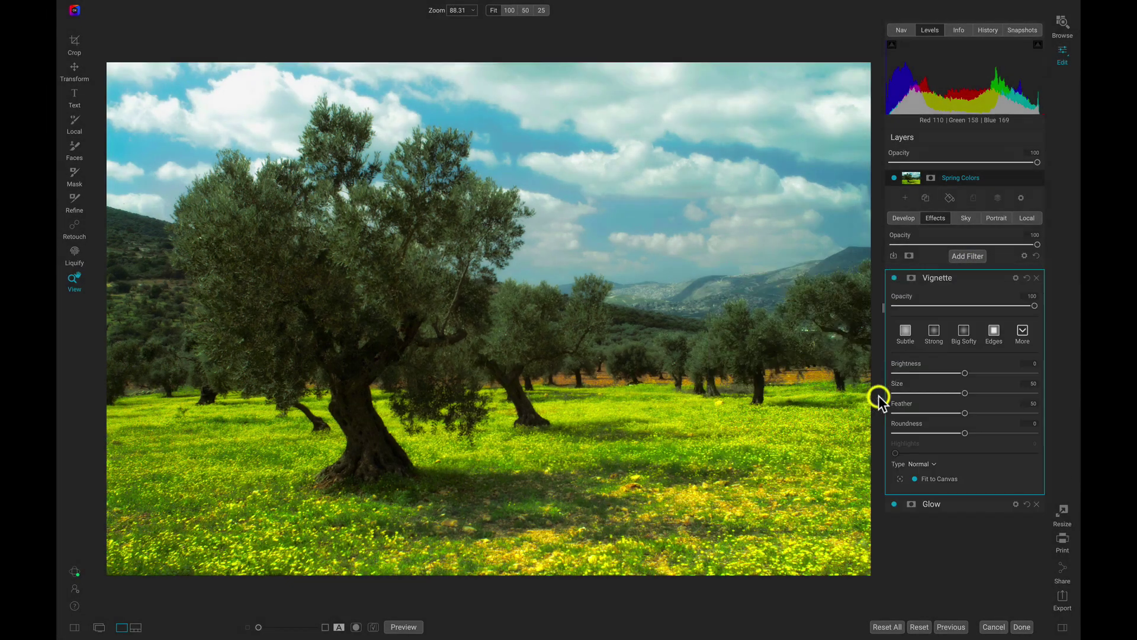
{"action": "left_click", "coordinate": [964, 333]}
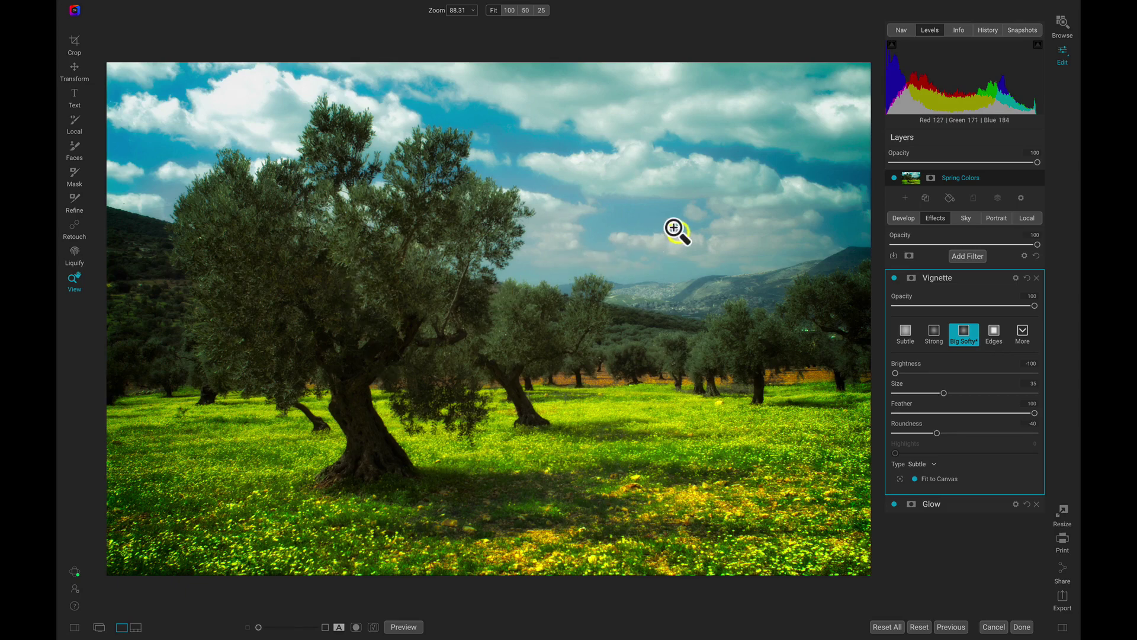
{"action": "key", "text": "b"}
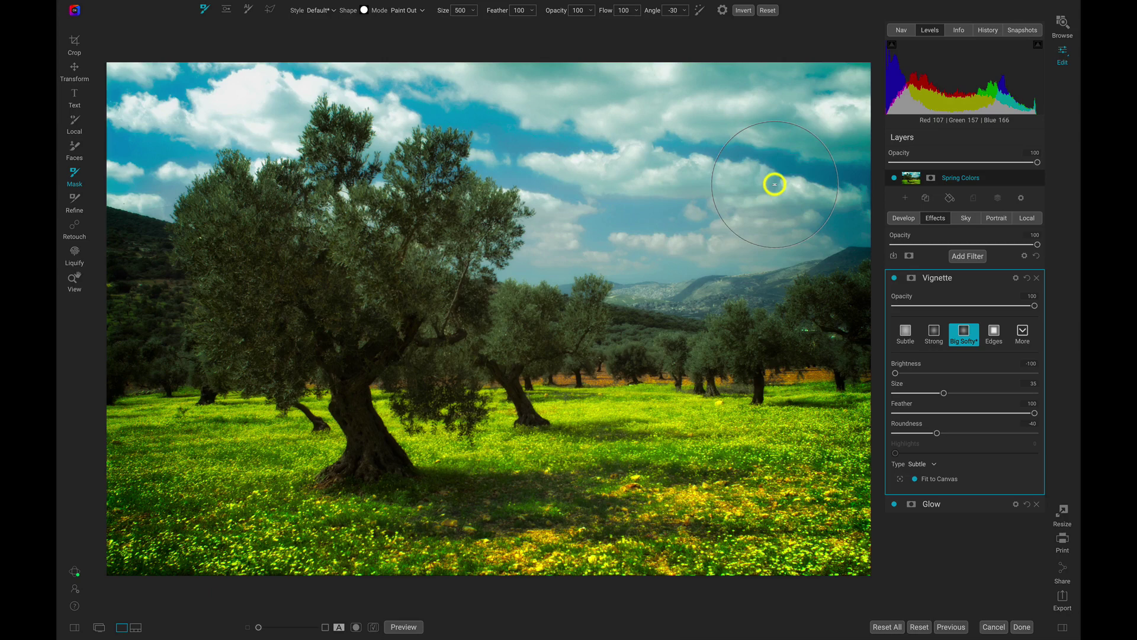
Brush the vignette out across the upper sky, then toggle it off and on to compare
{"action": "key", "text": "bracketright"}
{"action": "key", "text": "bracketright"}
{"action": "key", "text": "bracketright"}
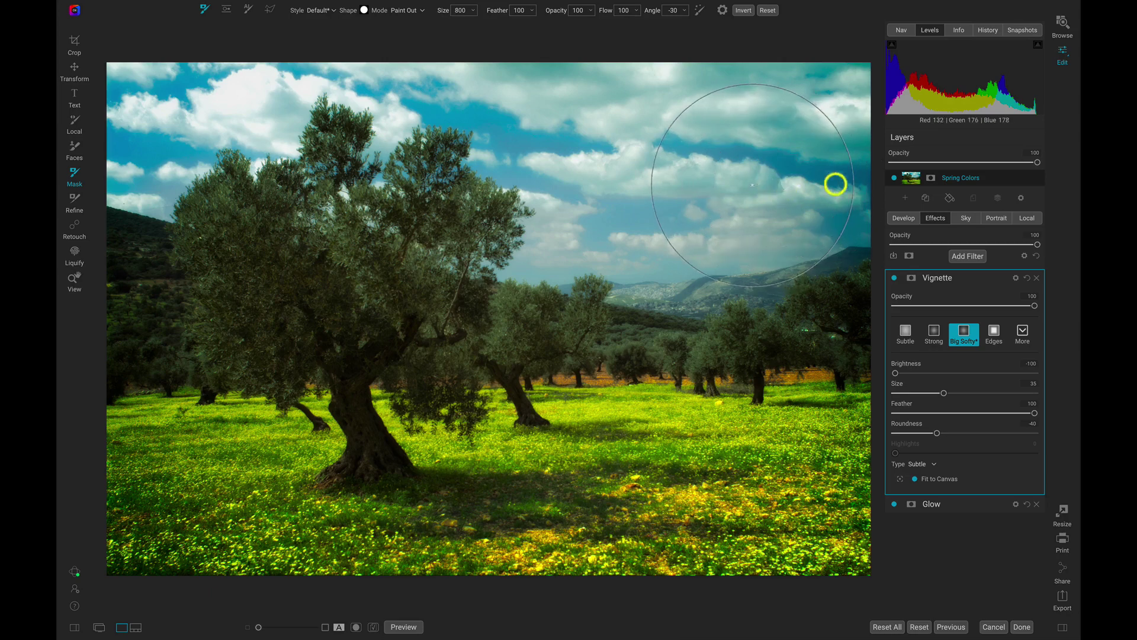
{"action": "mouse_move", "coordinate": [813, 117]}
{"action": "left_mouse_down"}
{"action": "mouse_move", "coordinate": [709, 157]}
{"action": "mouse_move", "coordinate": [587, 145]}
{"action": "mouse_move", "coordinate": [596, 122]}
{"action": "mouse_move", "coordinate": [343, 95]}
{"action": "mouse_move", "coordinate": [163, 95]}
{"action": "mouse_move", "coordinate": [173, 147]}
{"action": "mouse_move", "coordinate": [122, 145]}
{"action": "mouse_move", "coordinate": [192, 161]}
{"action": "mouse_move", "coordinate": [122, 119]}
{"action": "left_mouse_up"}
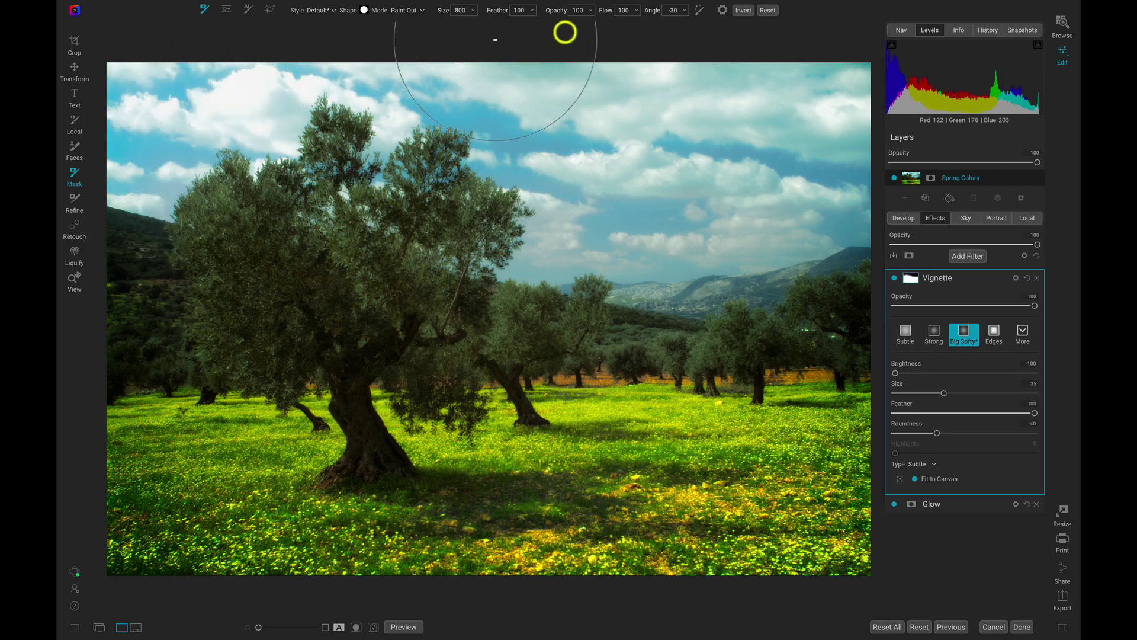
{"action": "mouse_move", "coordinate": [802, 176]}
{"action": "left_mouse_down"}
{"action": "mouse_move", "coordinate": [839, 167]}
{"action": "mouse_move", "coordinate": [866, 110]}
{"action": "mouse_move", "coordinate": [871, 205]}
{"action": "mouse_move", "coordinate": [817, 123]}
{"action": "left_mouse_up"}
{"action": "key", "text": "z"}
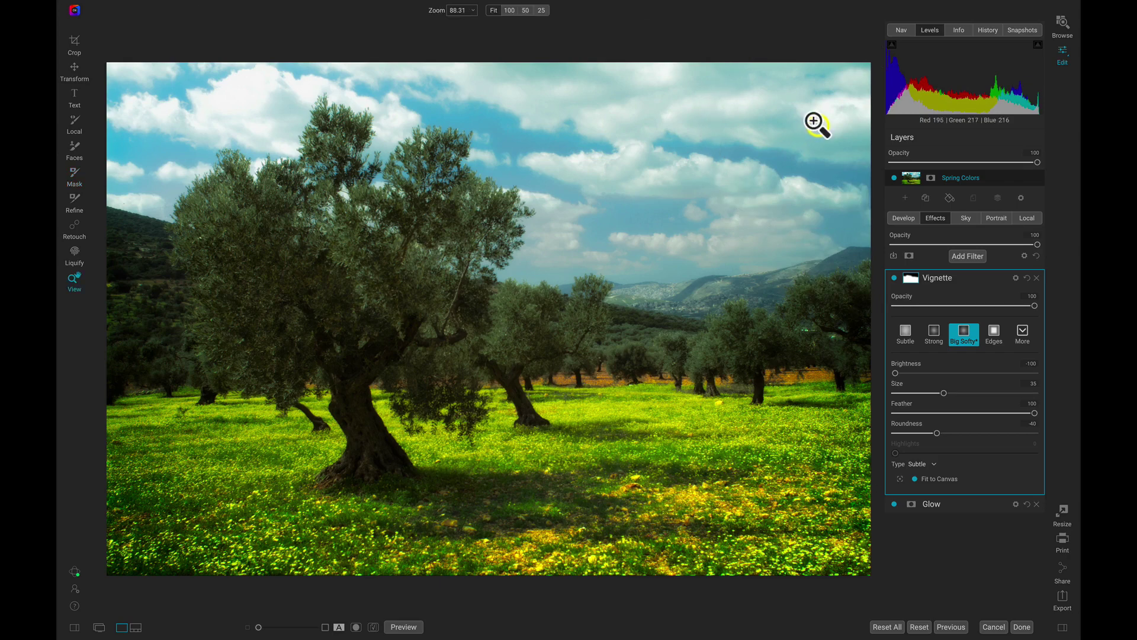
{"action": "left_click", "coordinate": [895, 278]}
{"action": "left_click", "coordinate": [894, 279]}
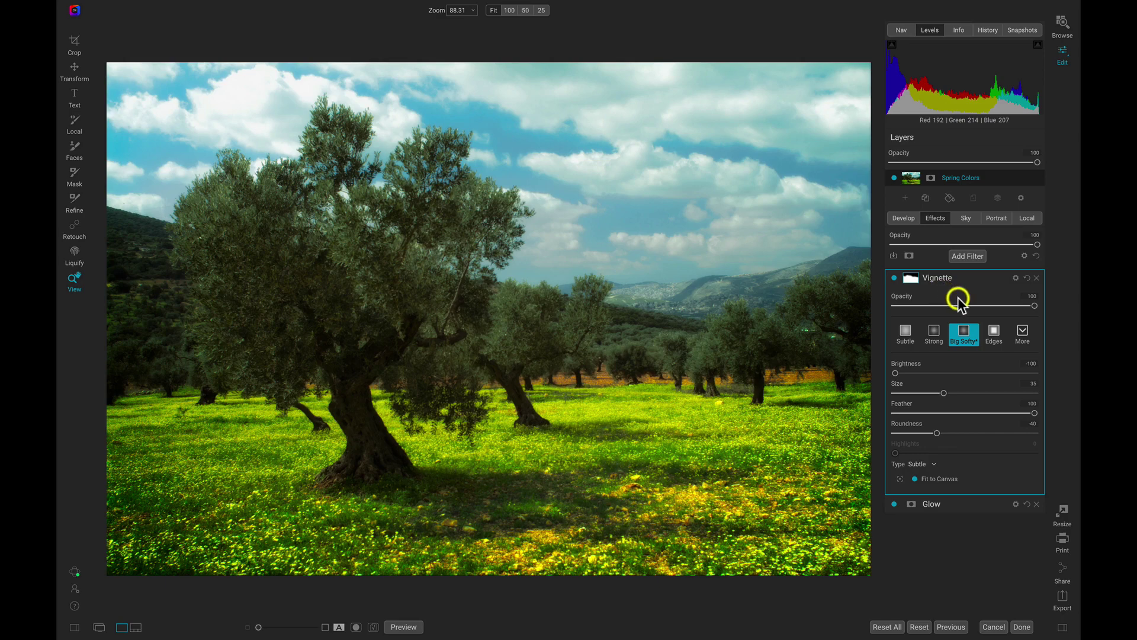